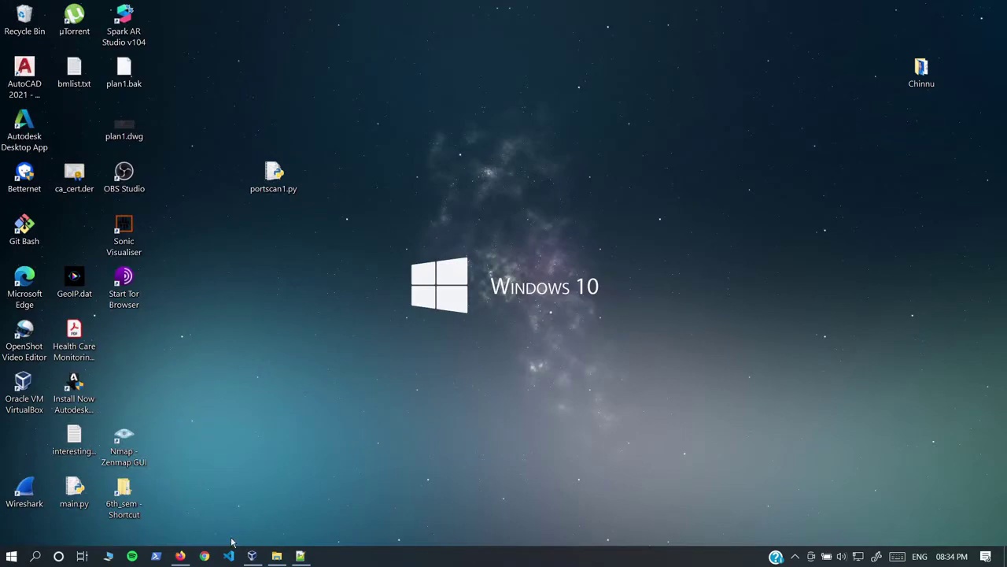
Step: Restore and maximize the Firefox window showing the MINIX 'Managing User Accounts' wiki page
{"action": "left_click", "coordinate": [180, 556]}
{"action": "double_click", "coordinate": [407, 11]}
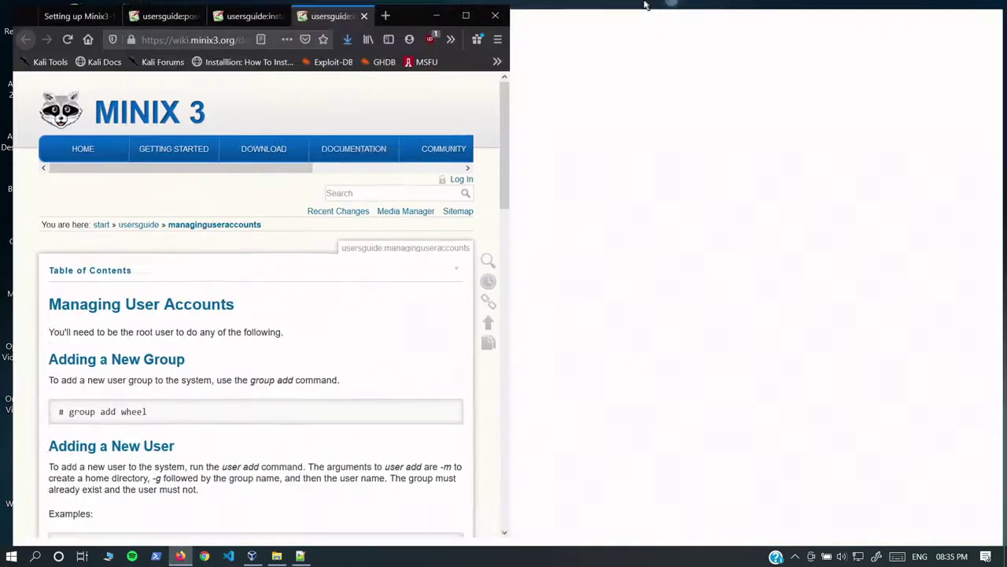
Step: In a new tab, go to the MINIX 3 site and open its Download page with the 3.3.0 CD image
{"action": "left_click", "coordinate": [601, 12]}
{"action": "type", "text": "minix.org/"}
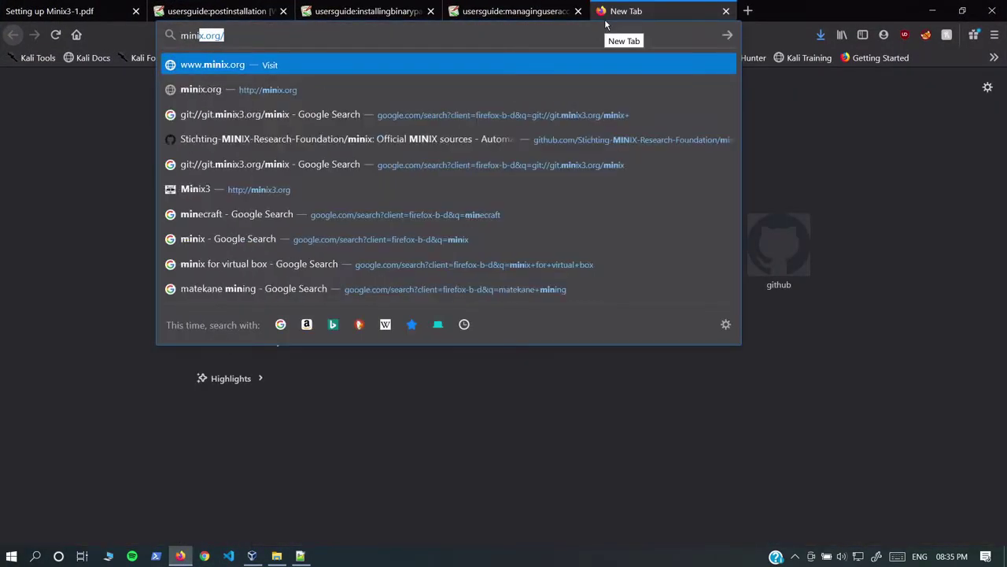
{"action": "key", "text": "Return"}
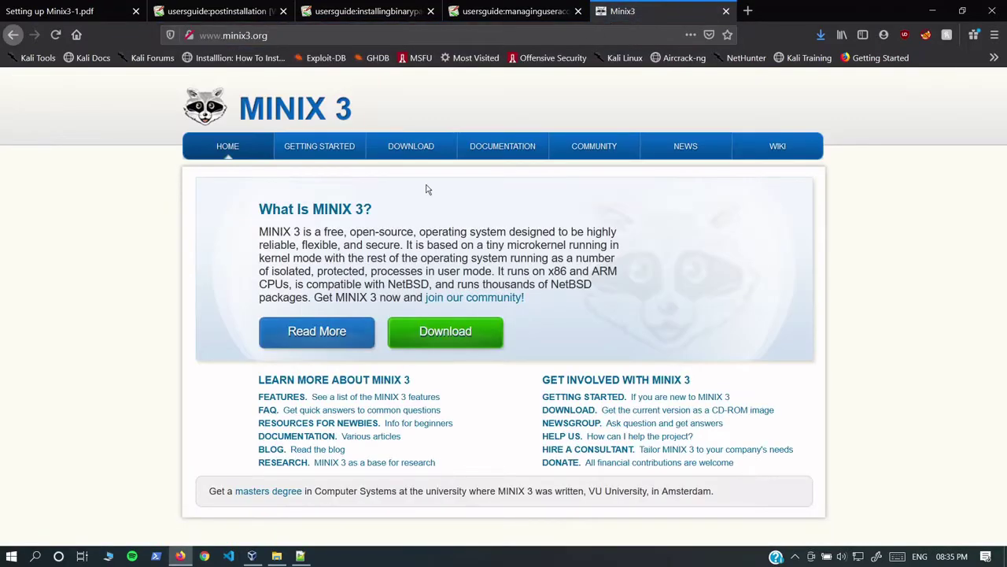
{"action": "left_click", "coordinate": [411, 148]}
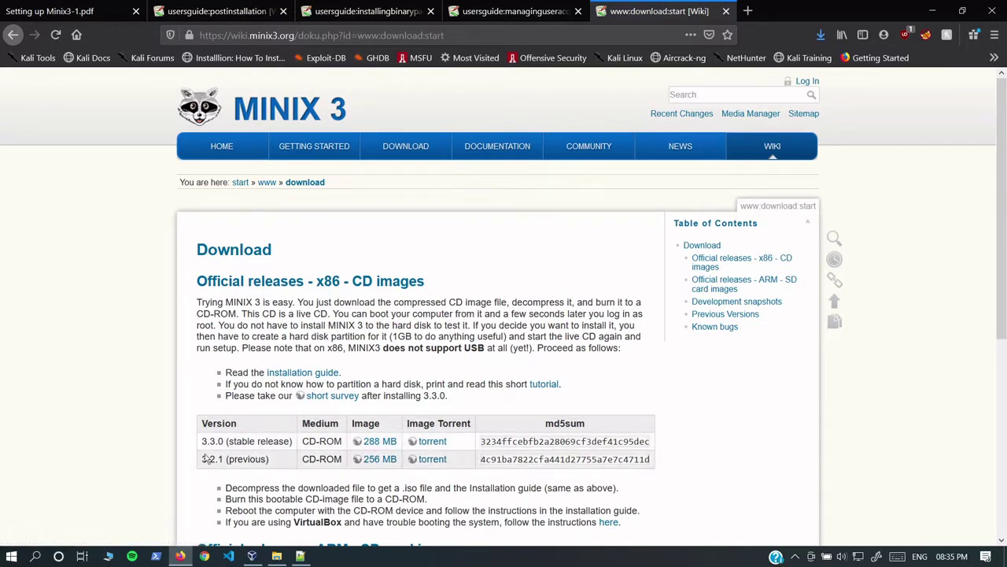
{"action": "left_click_drag", "start_coordinate": [211, 441], "coordinate": [224, 441]}
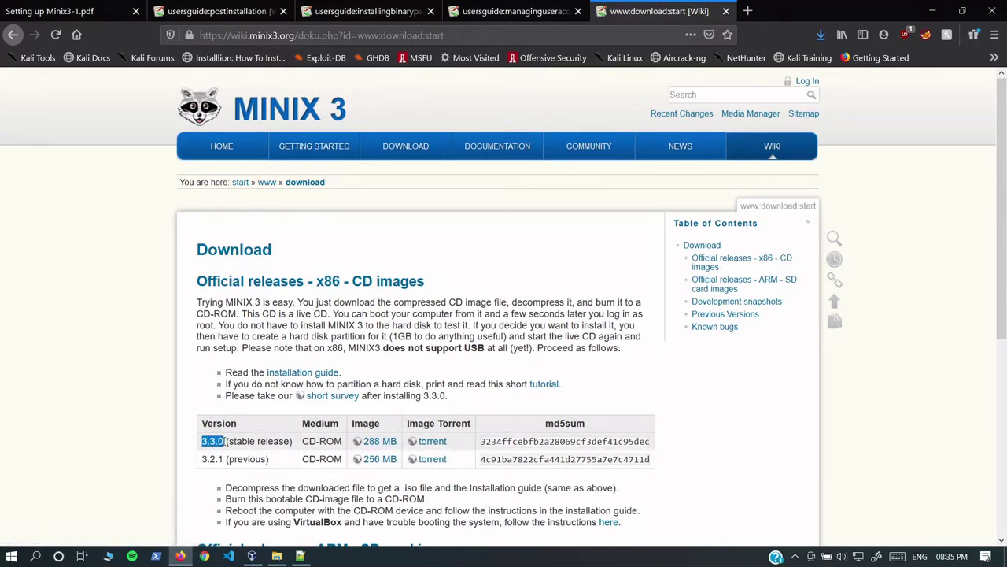
{"action": "left_click", "coordinate": [225, 441]}
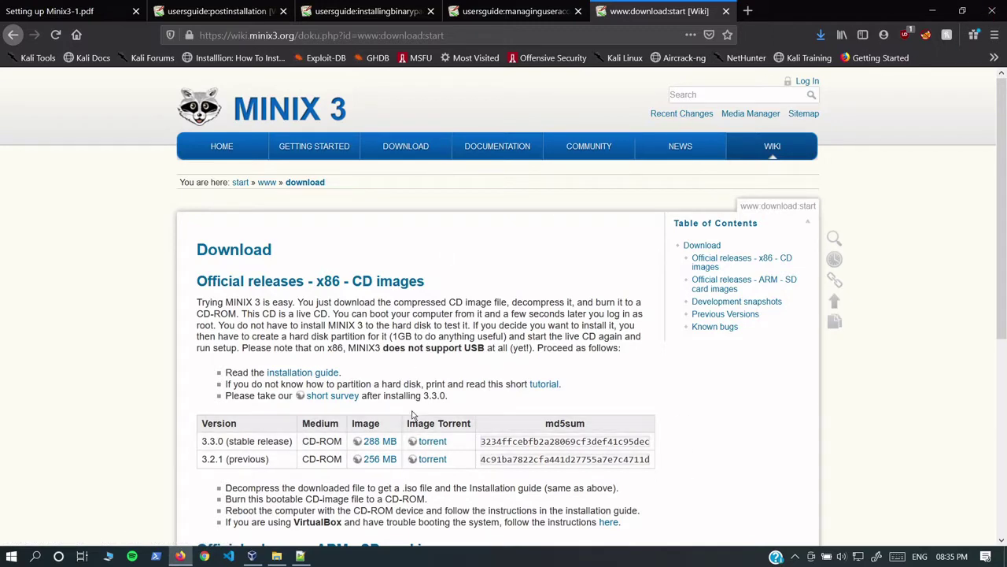
Step: Check the Minix downloads folder for the .iso.bz2 and .iso image files
{"action": "left_click", "coordinate": [276, 555]}
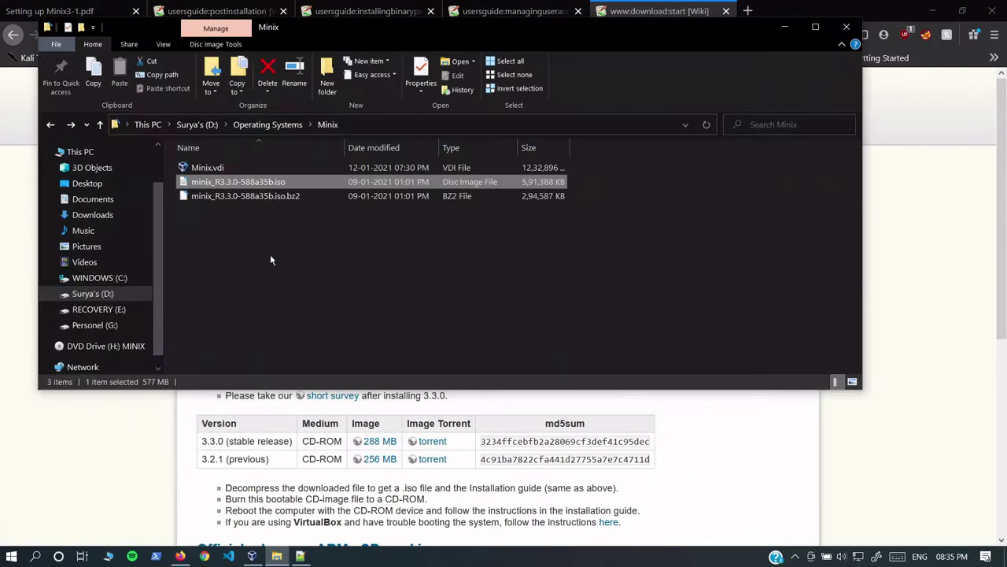
{"action": "left_click", "coordinate": [260, 197]}
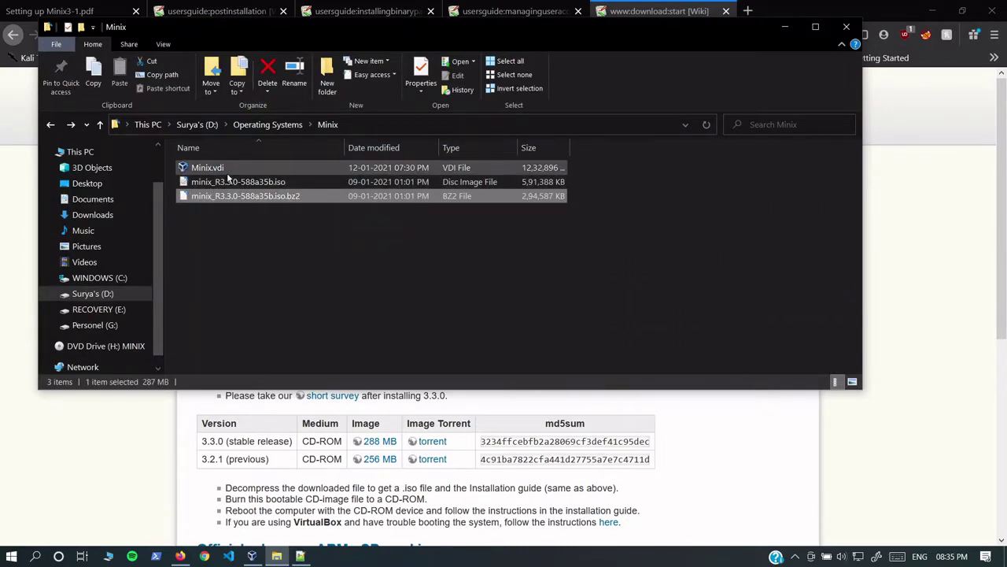
{"action": "left_click", "coordinate": [240, 183]}
{"action": "left_click", "coordinate": [341, 271]}
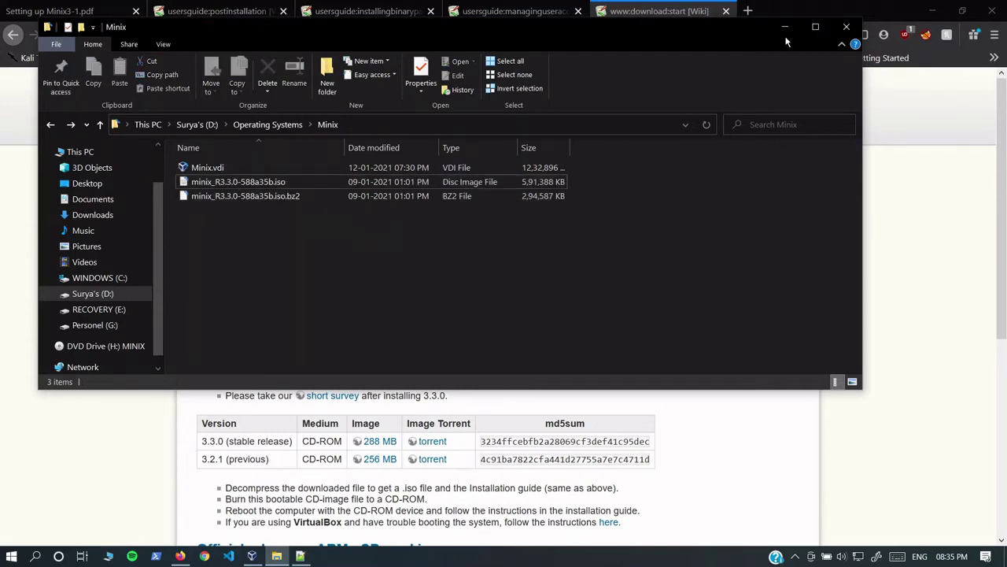
Step: Minimize Explorer and Firefox and bring up the VirtualBox Manager
{"action": "left_click", "coordinate": [785, 27]}
{"action": "left_click", "coordinate": [932, 11]}
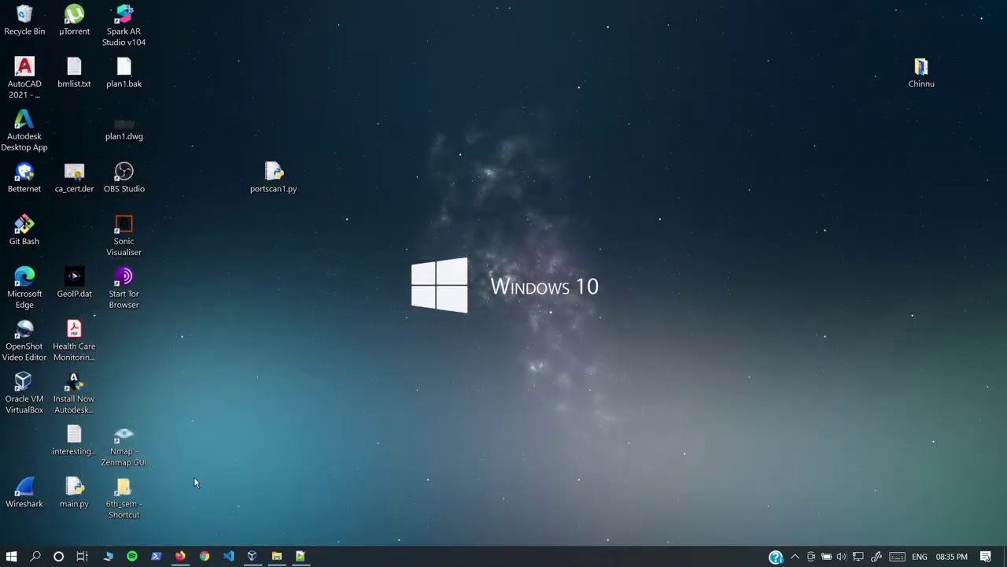
{"action": "left_click", "coordinate": [252, 556]}
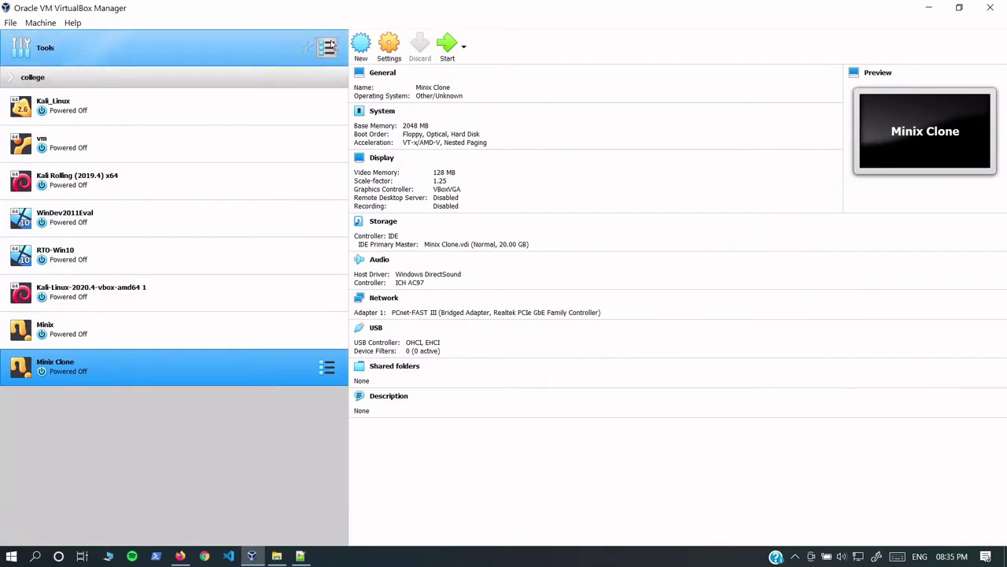
Step: Start a new VM named Minix_demo with type Other and version Other/Unknown (64-bit)
{"action": "left_click", "coordinate": [360, 44]}
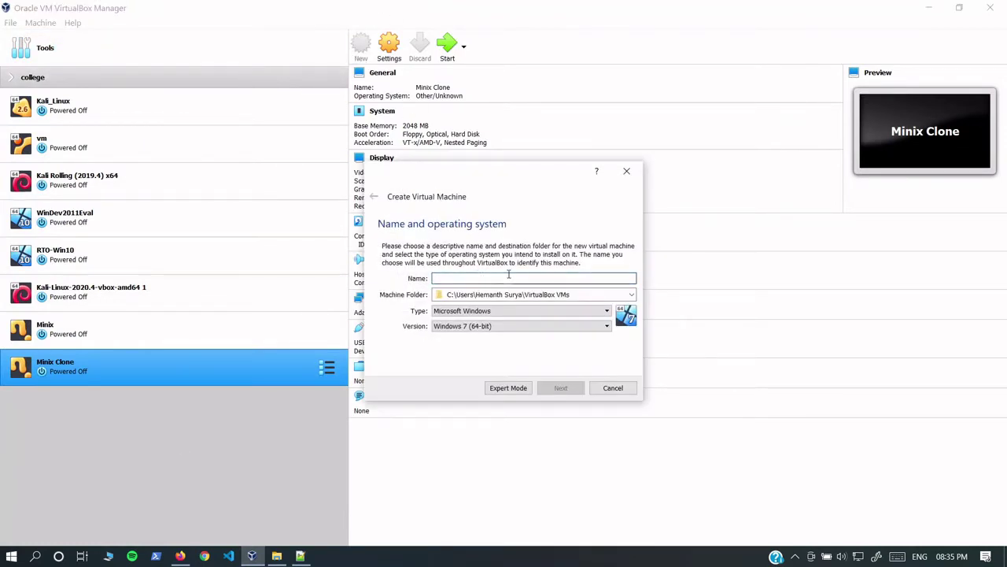
{"action": "type", "text": "Mini"}
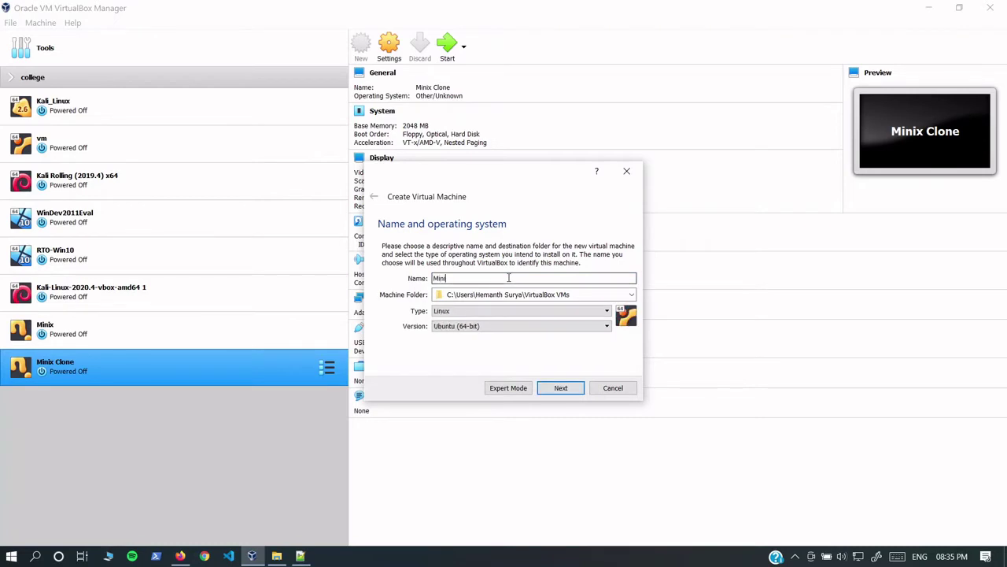
{"action": "type", "text": "x_demo"}
{"action": "left_click", "coordinate": [543, 312]}
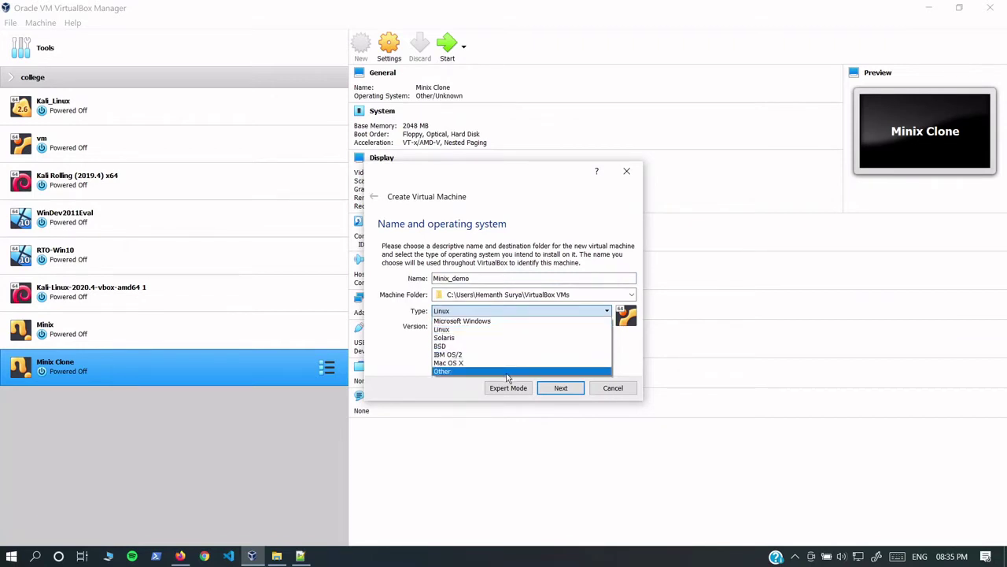
{"action": "left_click", "coordinate": [508, 372]}
{"action": "left_click", "coordinate": [512, 329]}
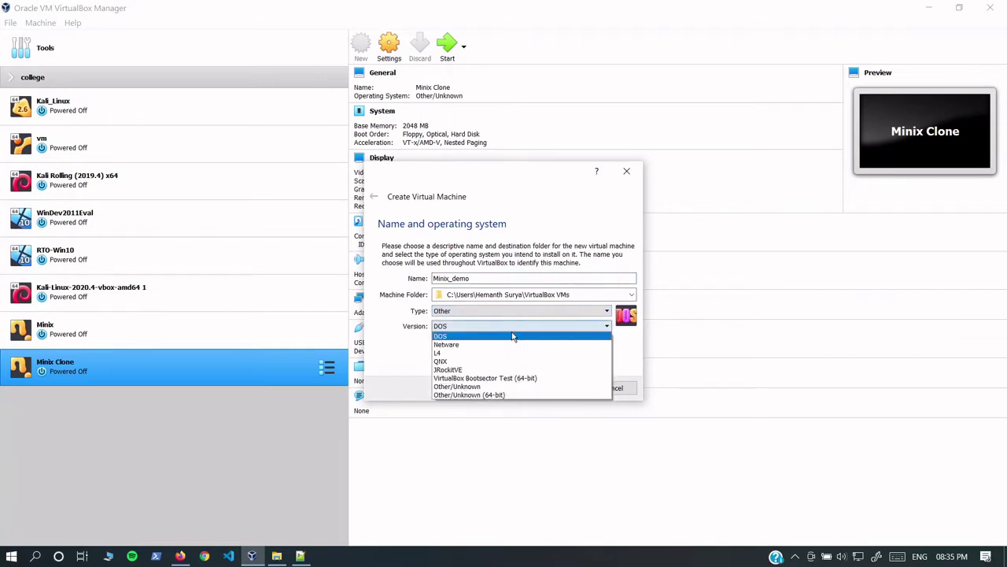
{"action": "left_click", "coordinate": [491, 395]}
{"action": "left_click", "coordinate": [579, 394]}
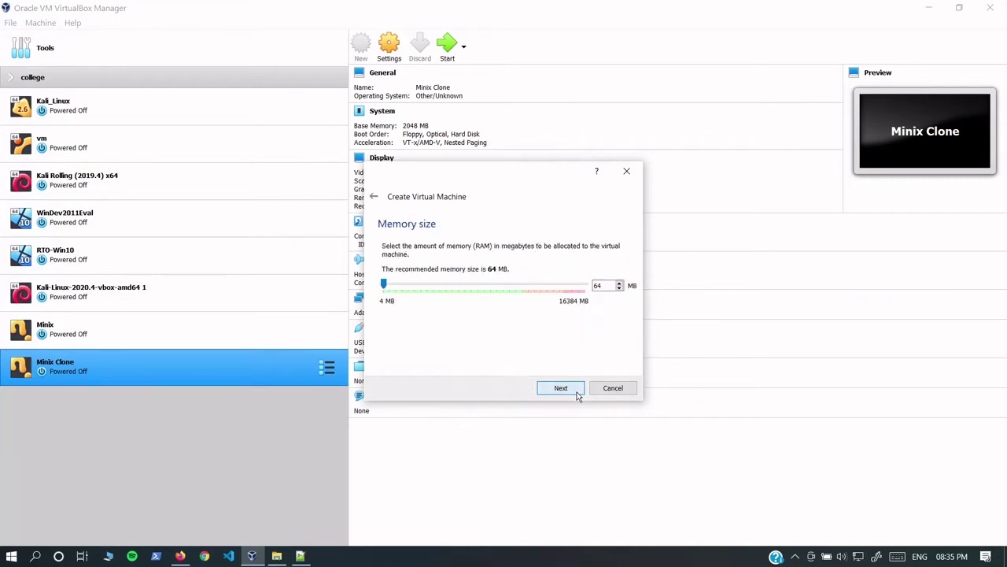
Step: Give the Minix_demo VM 2048 MB of memory
{"action": "left_click", "coordinate": [610, 286]}
{"action": "type", "text": "2048"}
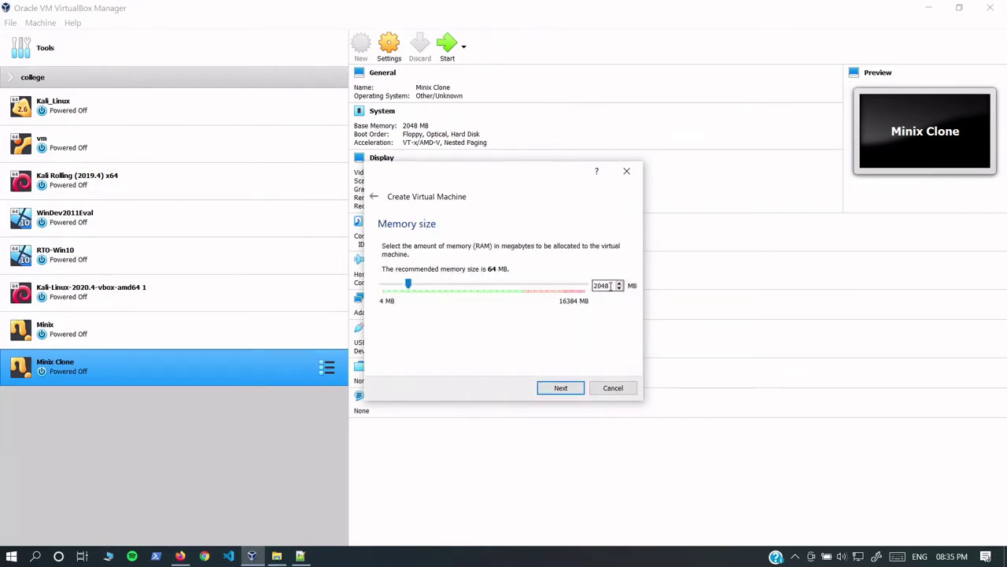
{"action": "left_click", "coordinate": [578, 392]}
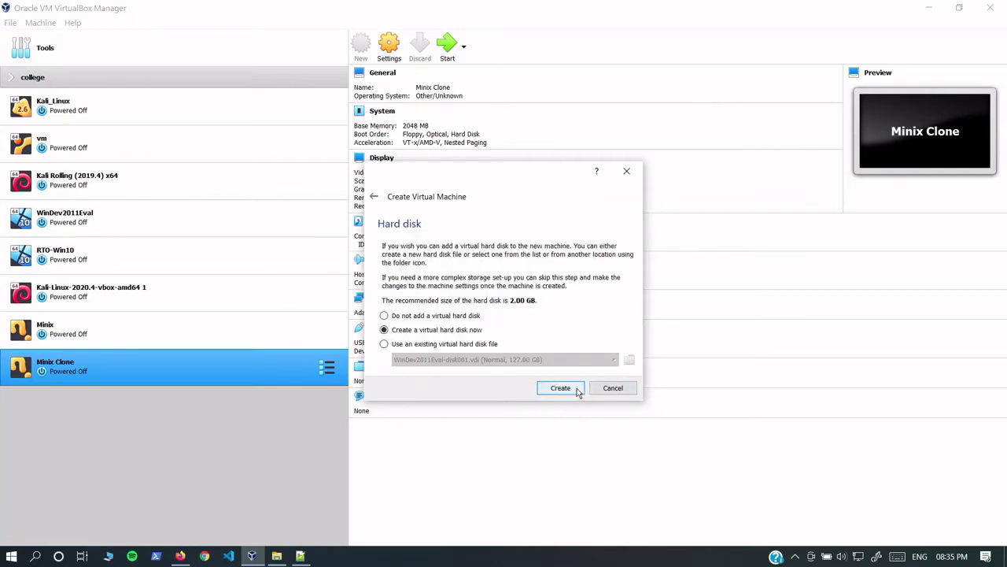
Step: Create a 20 GB dynamically allocated VDI virtual hard disk for it
{"action": "left_click", "coordinate": [578, 392]}
{"action": "left_click", "coordinate": [565, 407]}
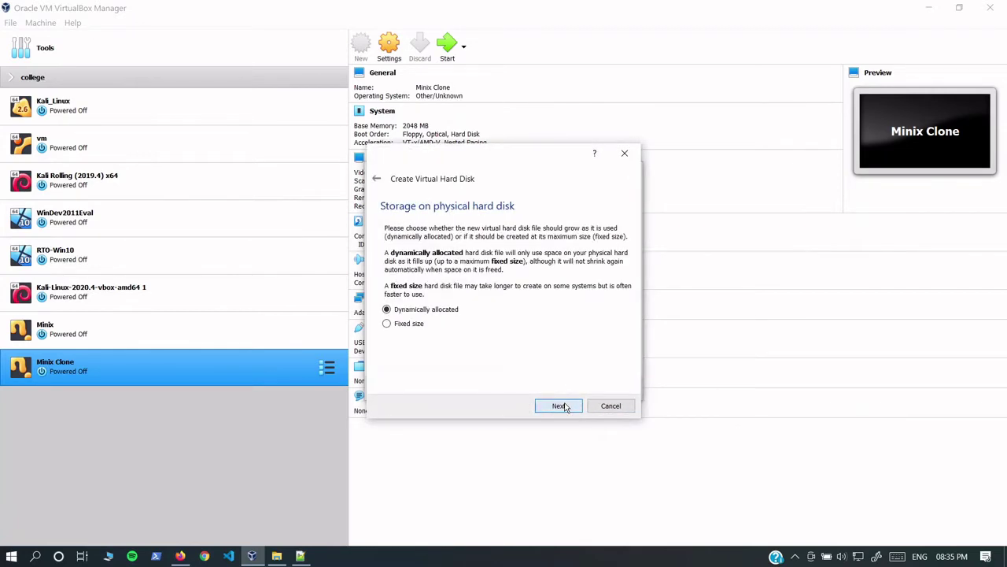
{"action": "left_click", "coordinate": [564, 406]}
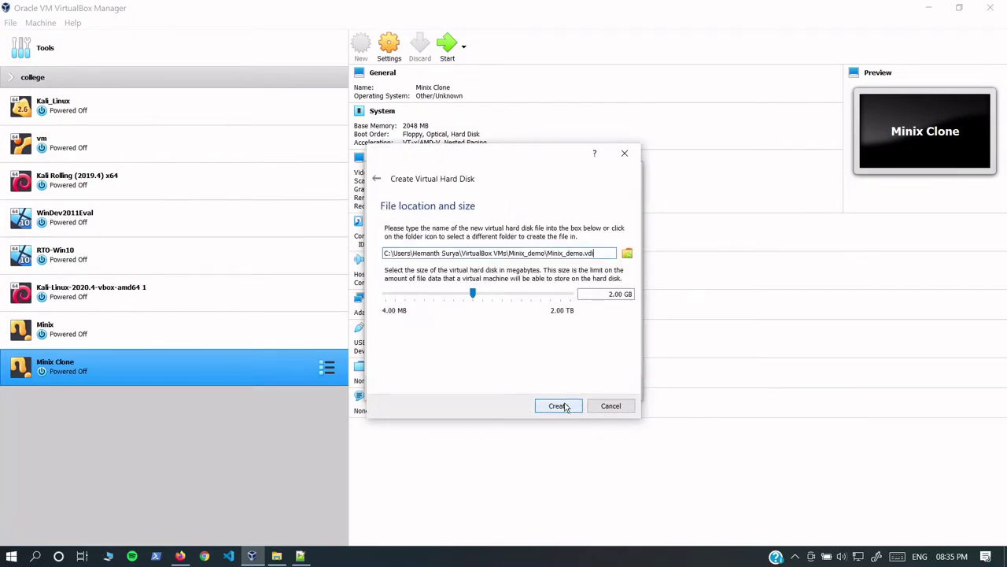
{"action": "left_click", "coordinate": [611, 294]}
{"action": "type", "text": "0"}
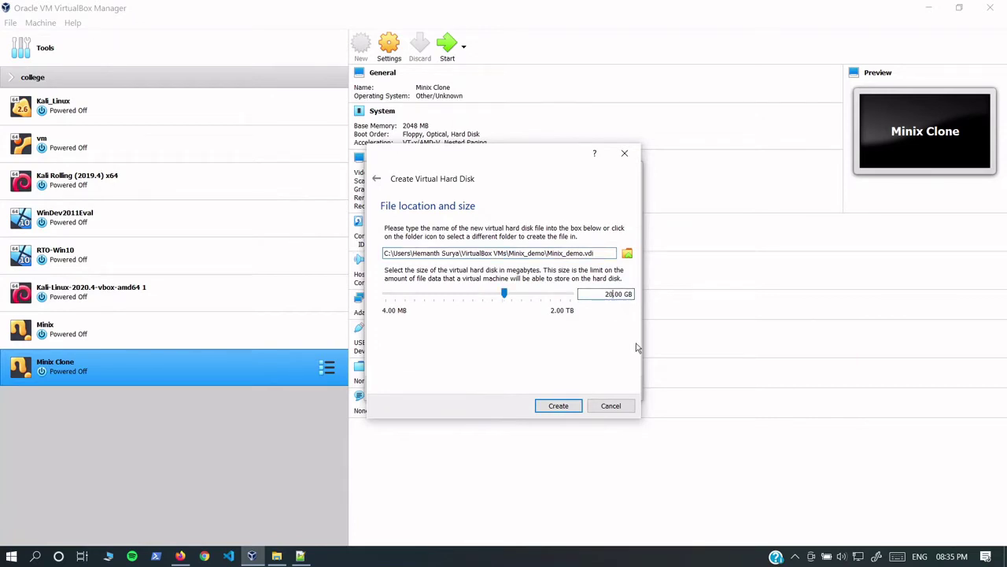
{"action": "left_click", "coordinate": [569, 405]}
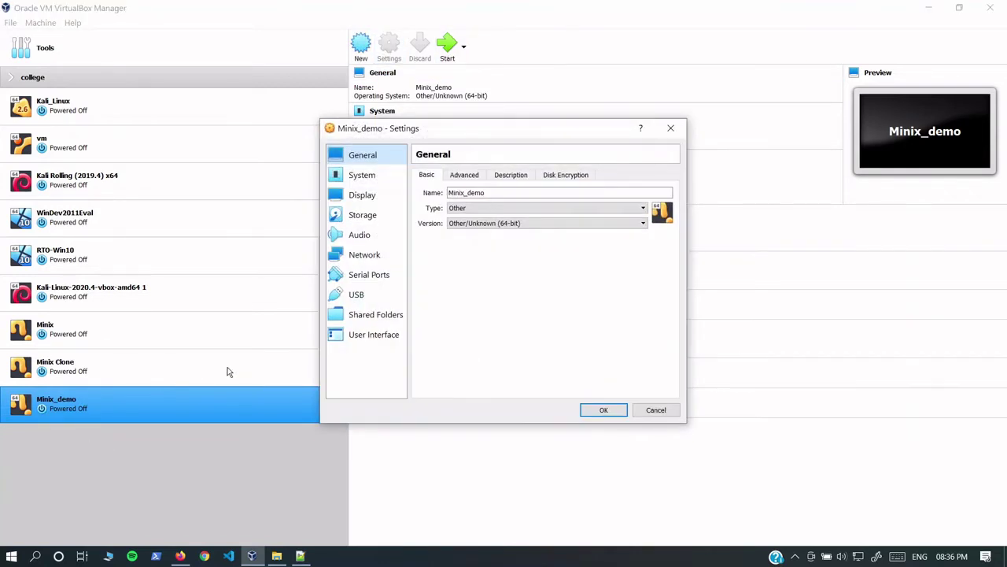
Step: Raise Minix_demo's display video memory to 128 MB
{"action": "left_click", "coordinate": [379, 177]}
{"action": "left_click", "coordinate": [364, 199]}
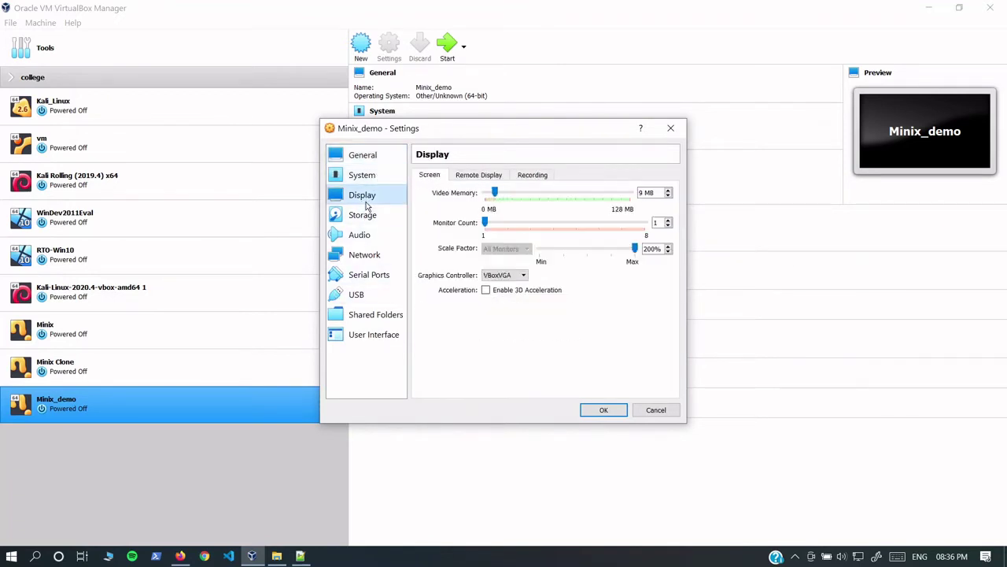
{"action": "left_click_drag", "start_coordinate": [495, 192], "coordinate": [630, 193]}
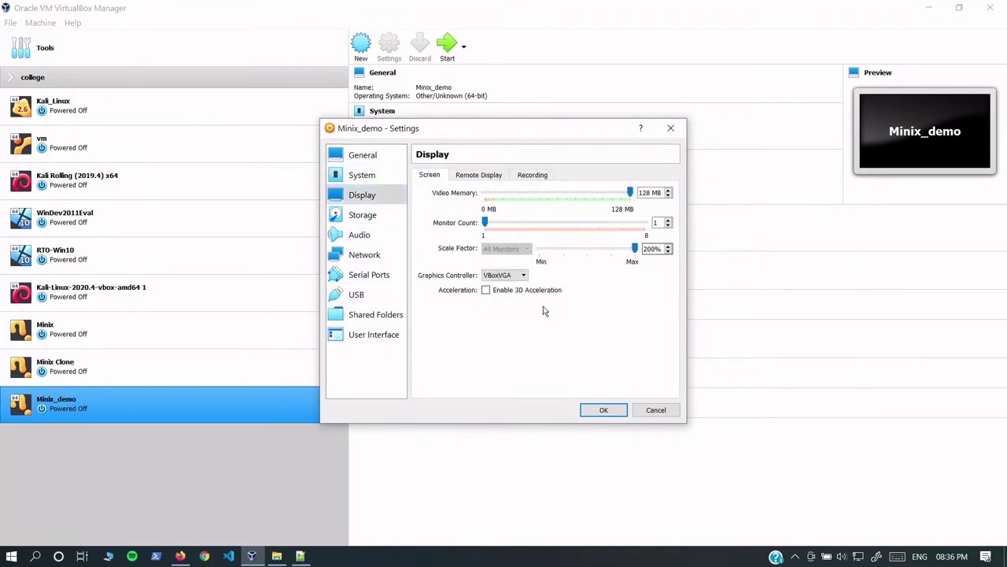
Step: Attach minix_R3.3.0-588a35b.iso to the empty optical drive and save the settings
{"action": "left_click", "coordinate": [381, 218]}
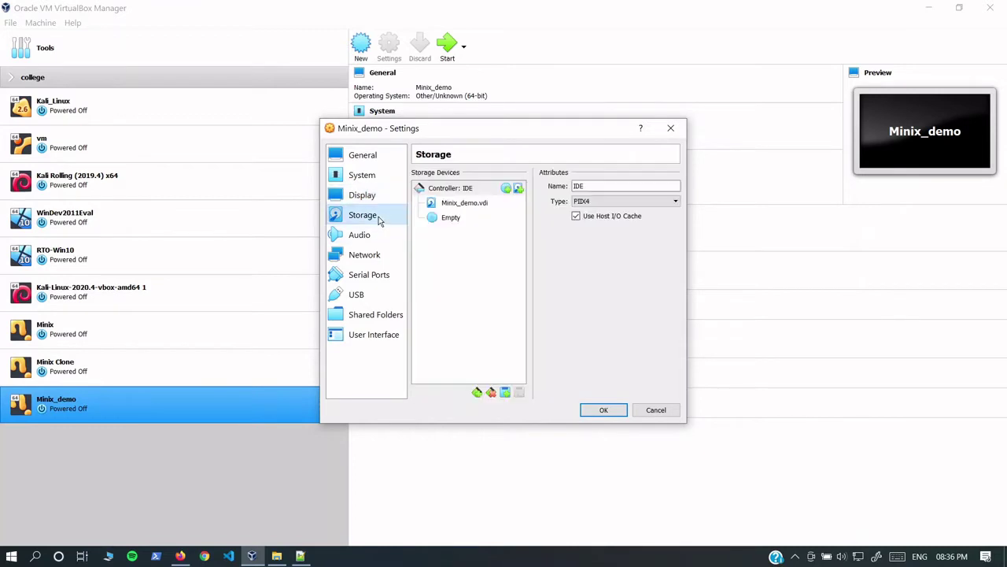
{"action": "left_click", "coordinate": [446, 219]}
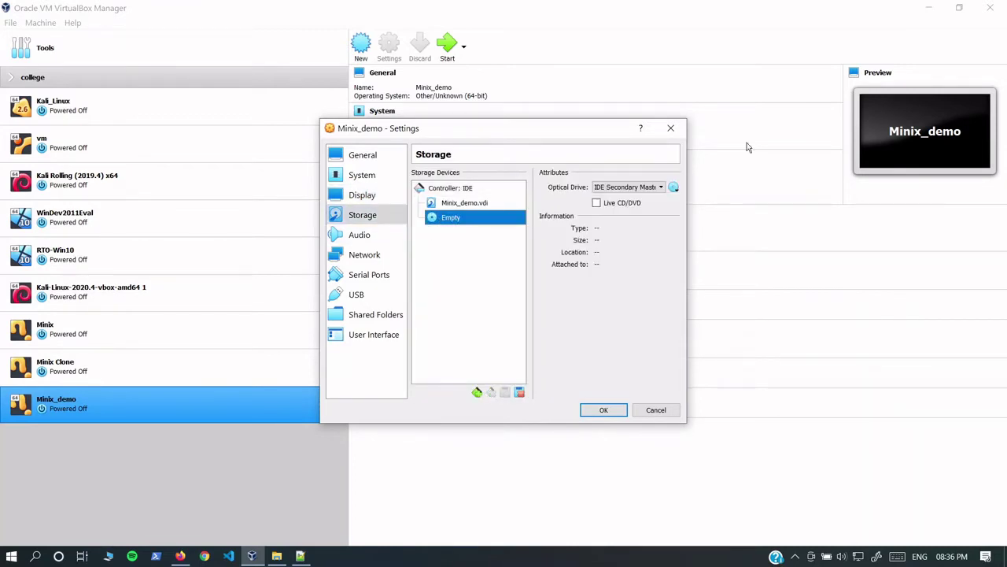
{"action": "left_click", "coordinate": [674, 186]}
{"action": "left_click", "coordinate": [699, 227]}
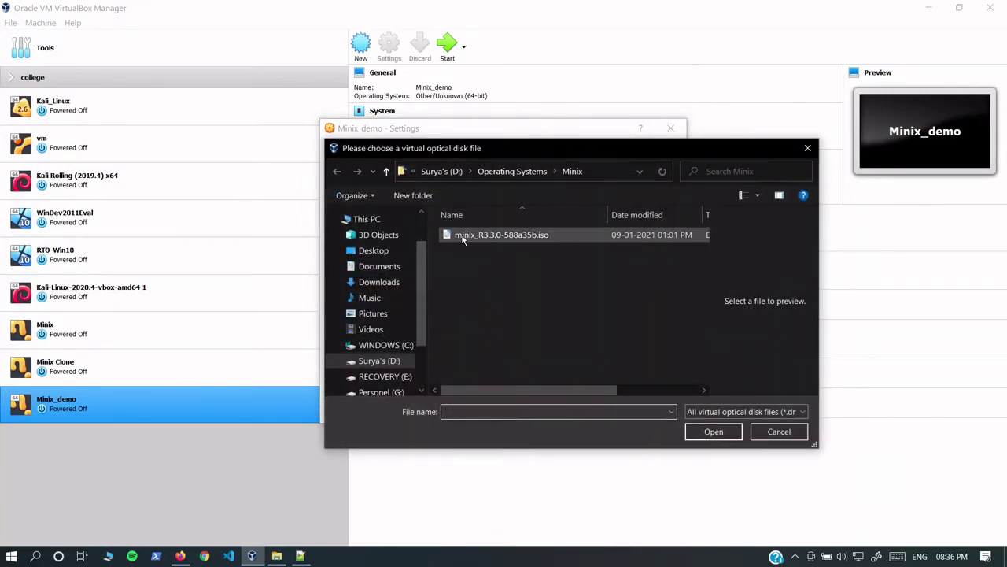
{"action": "left_click", "coordinate": [463, 238]}
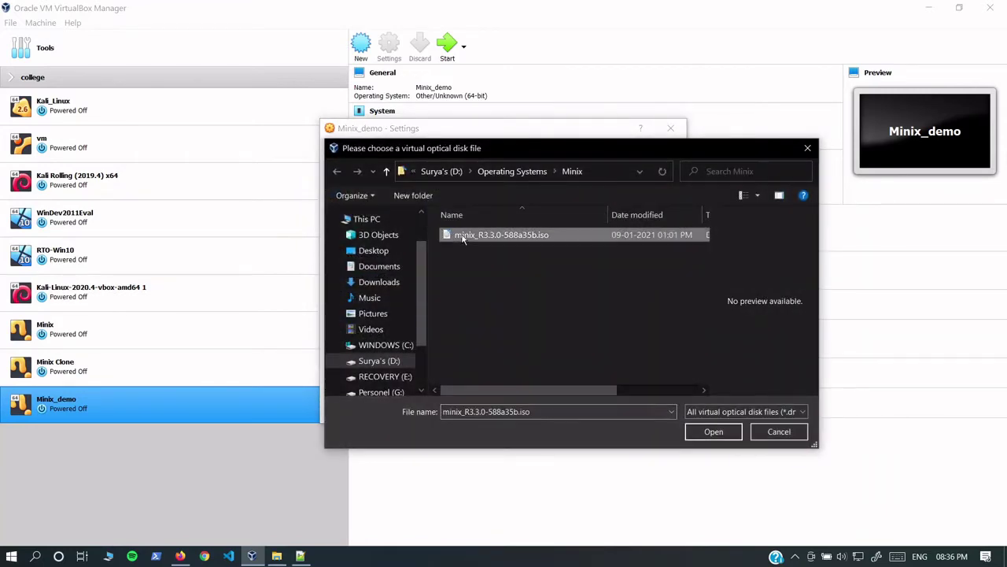
{"action": "left_click", "coordinate": [726, 439]}
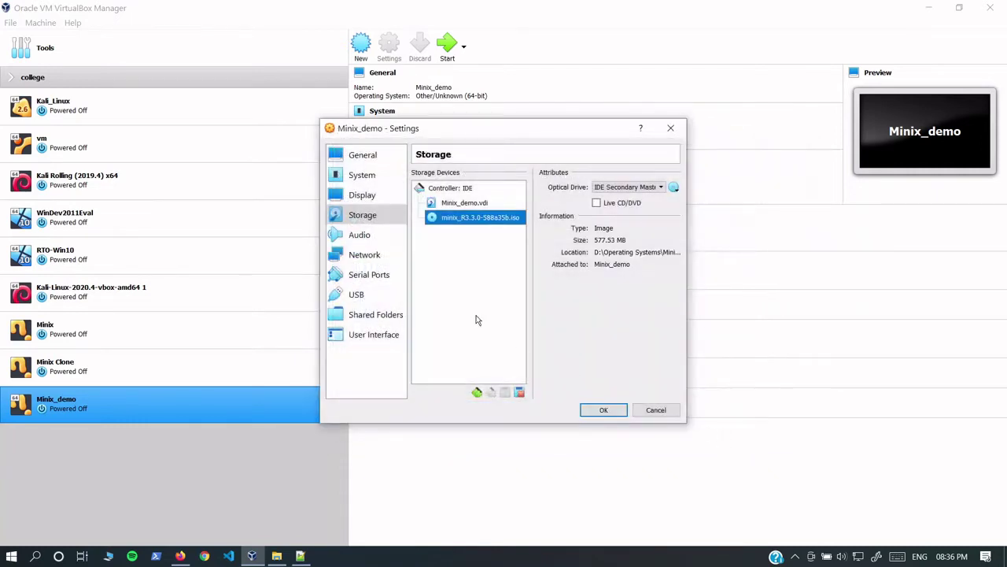
{"action": "left_click", "coordinate": [622, 412]}
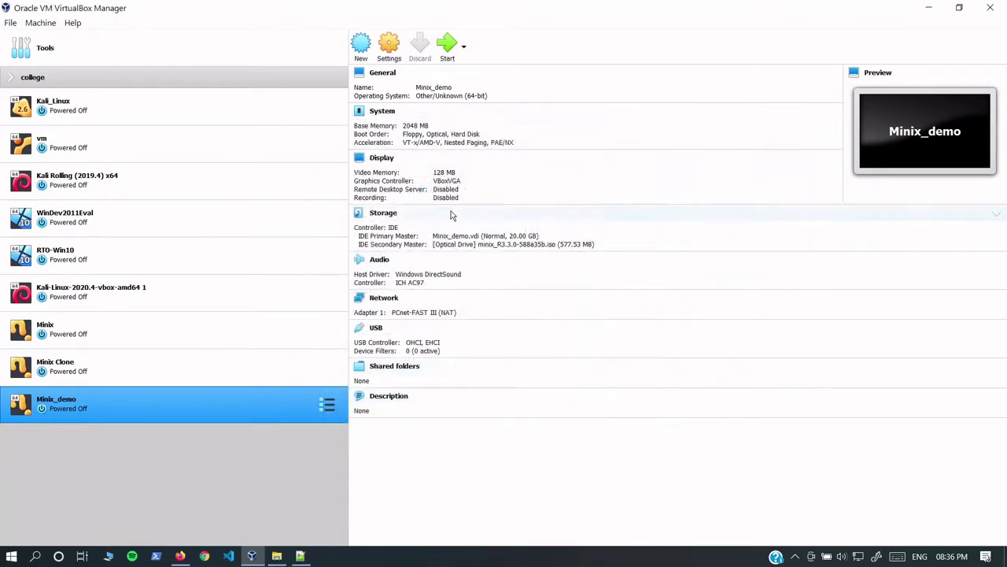
Step: Start Minix_demo using minix_R3.3.0-588a35b.iso as the start-up disk
{"action": "left_click", "coordinate": [445, 49]}
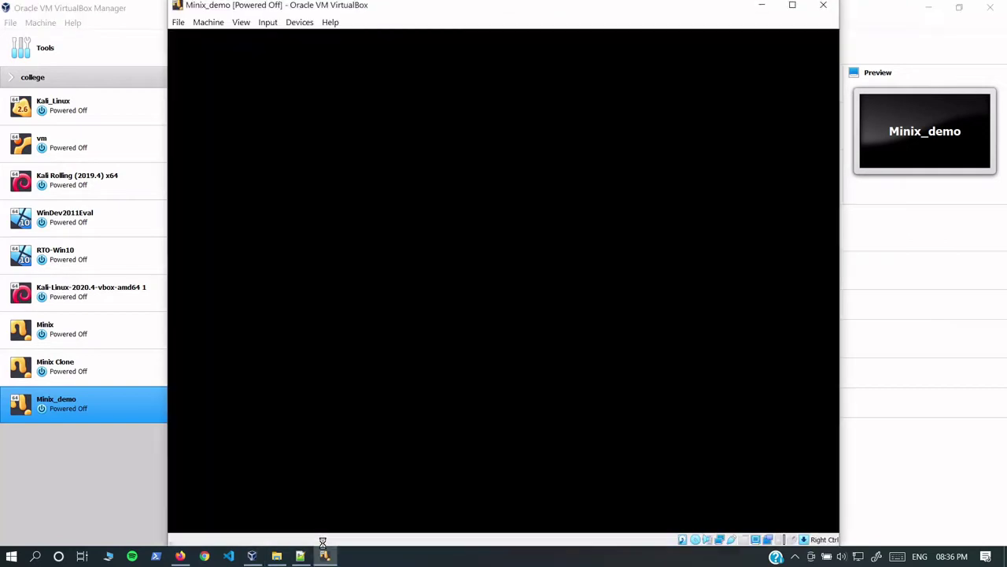
{"action": "left_click", "coordinate": [517, 344]}
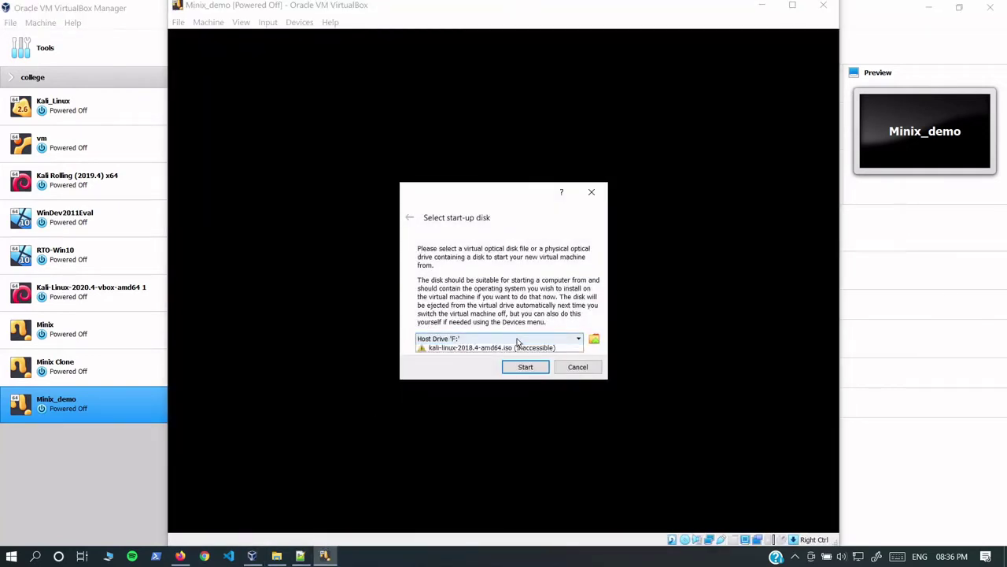
{"action": "left_click", "coordinate": [484, 370]}
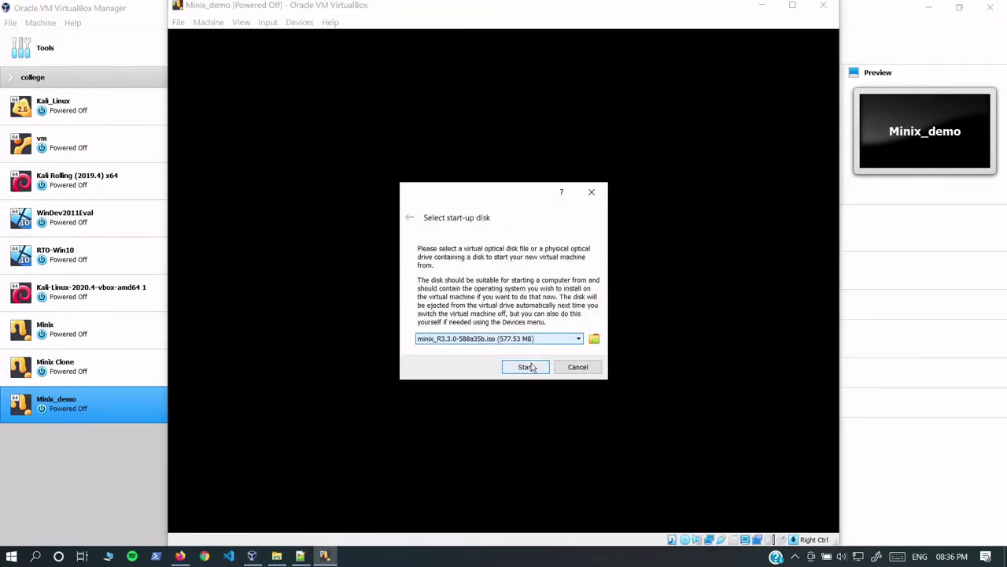
{"action": "left_click", "coordinate": [528, 367]}
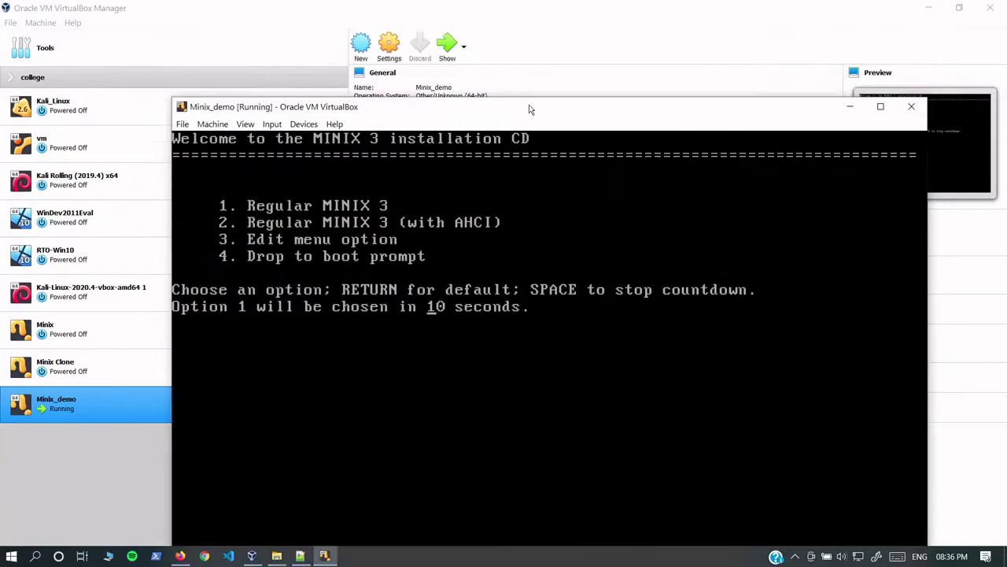
Step: Boot regular MINIX 3, log in as root and launch the setup script
{"action": "double_click", "coordinate": [530, 108]}
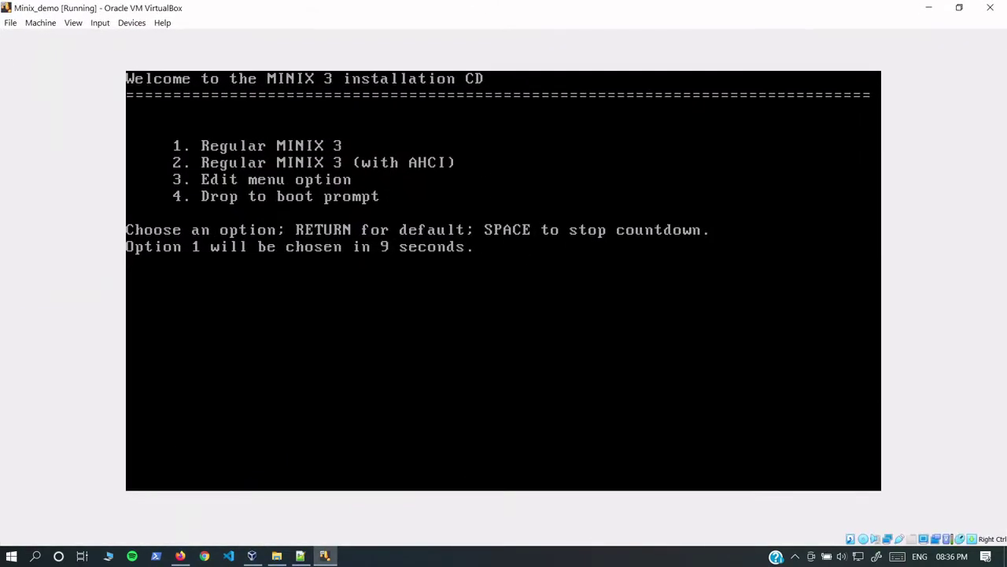
{"action": "key", "text": "Return"}
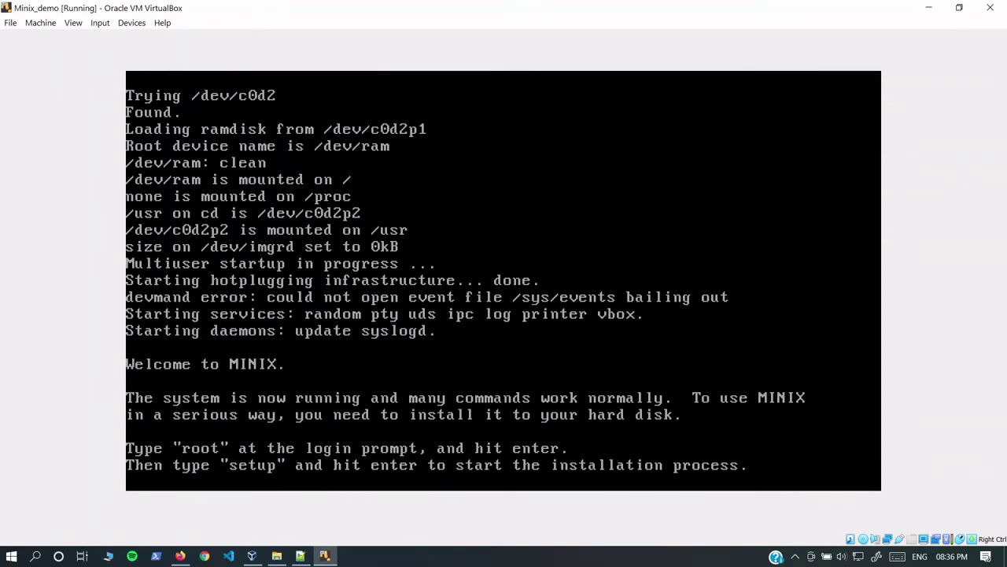
{"action": "type", "text": "ot"}
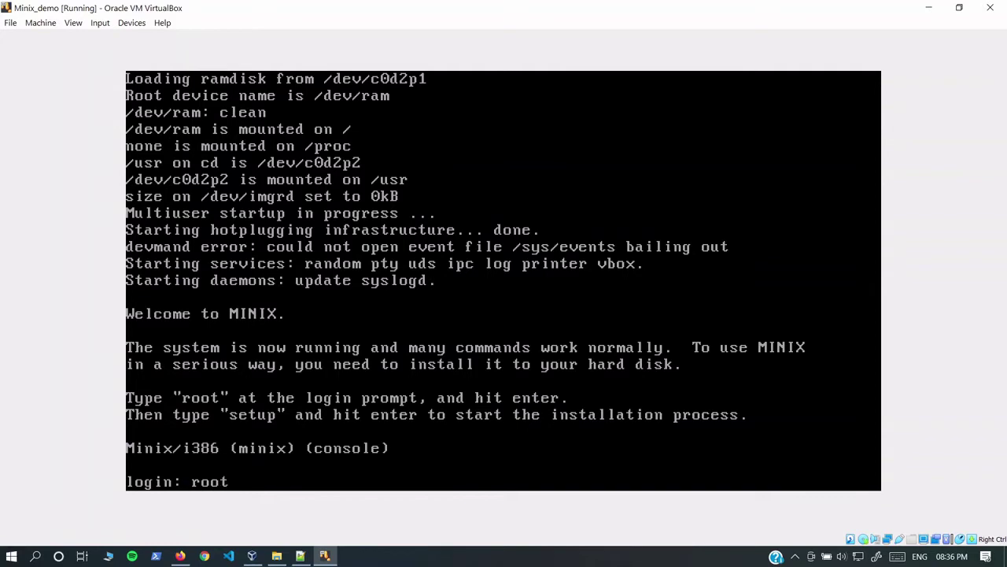
{"action": "key", "text": "Return"}
{"action": "type", "text": "setu"}
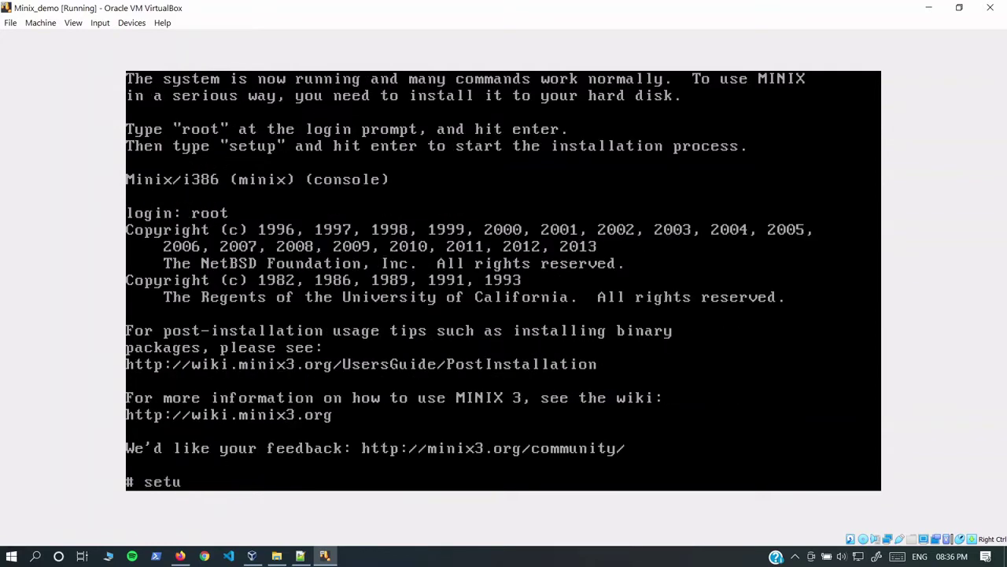
{"action": "type", "text": "p"}
{"action": "key", "text": "Return"}
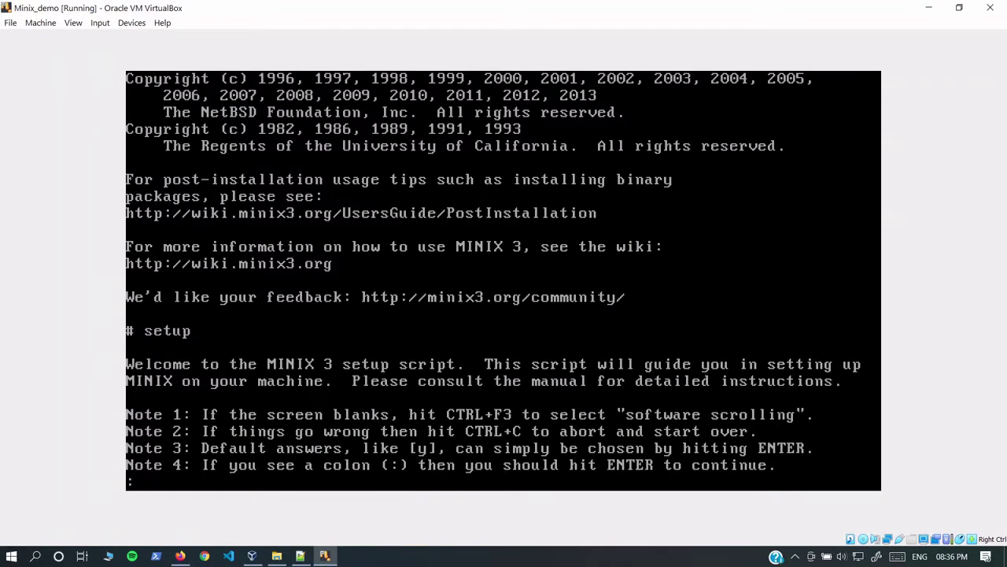
Step: Accept the us-std keyboard and install into disk 0, region 0, confirming with 'yes'
{"action": "key", "text": "Return"}
{"action": "key", "text": "Return"}
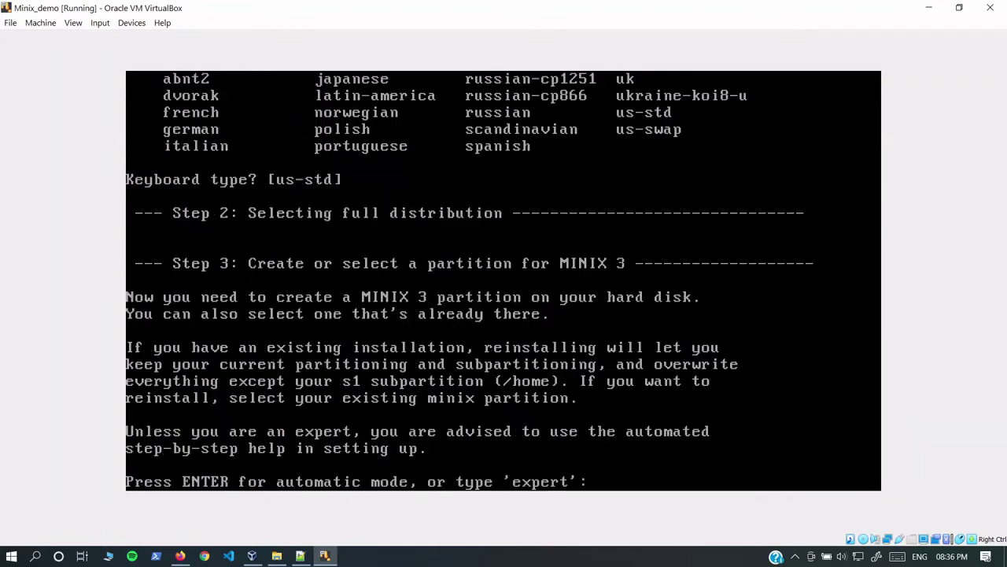
{"action": "key", "text": "Return"}
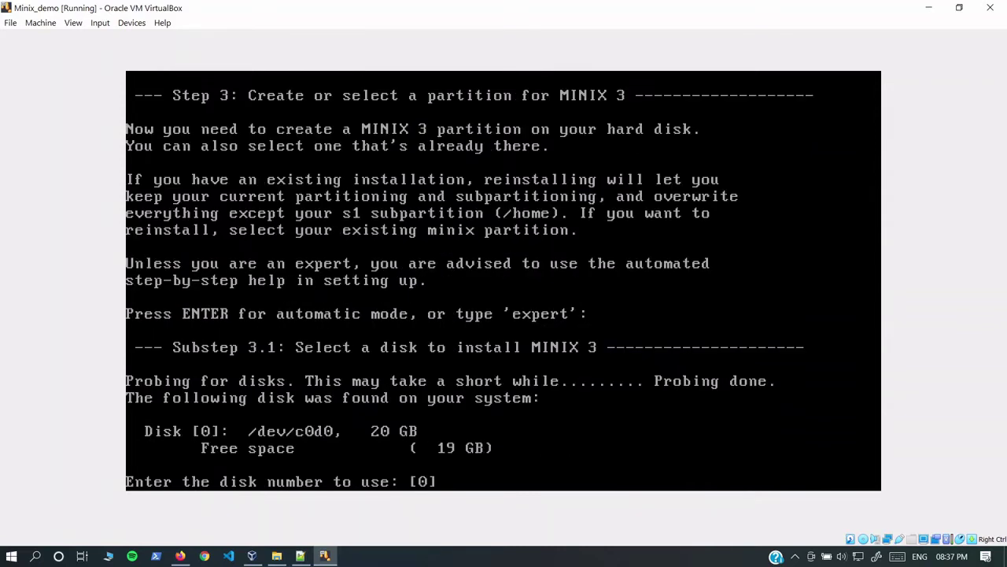
{"action": "key", "text": "Return"}
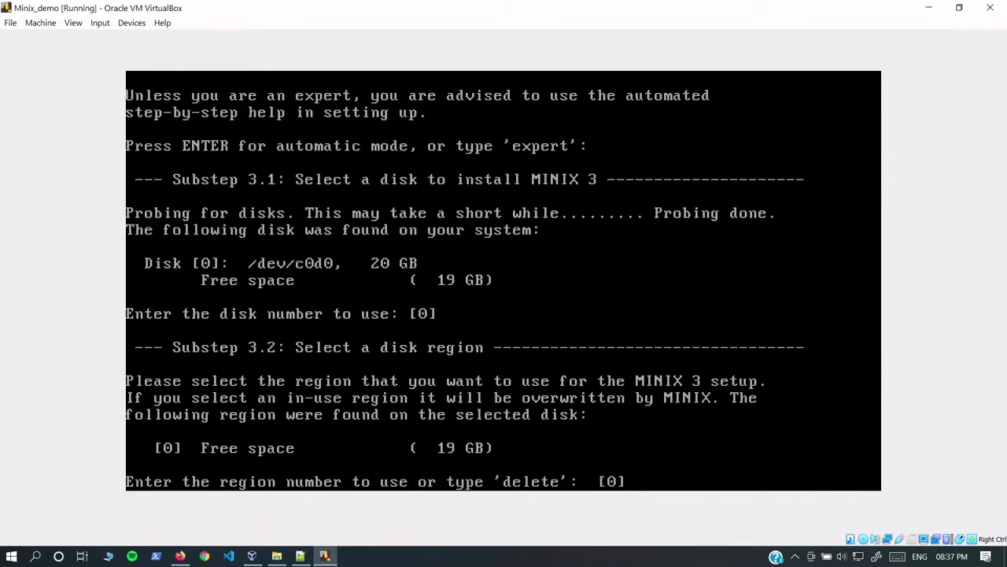
{"action": "key", "text": "Return"}
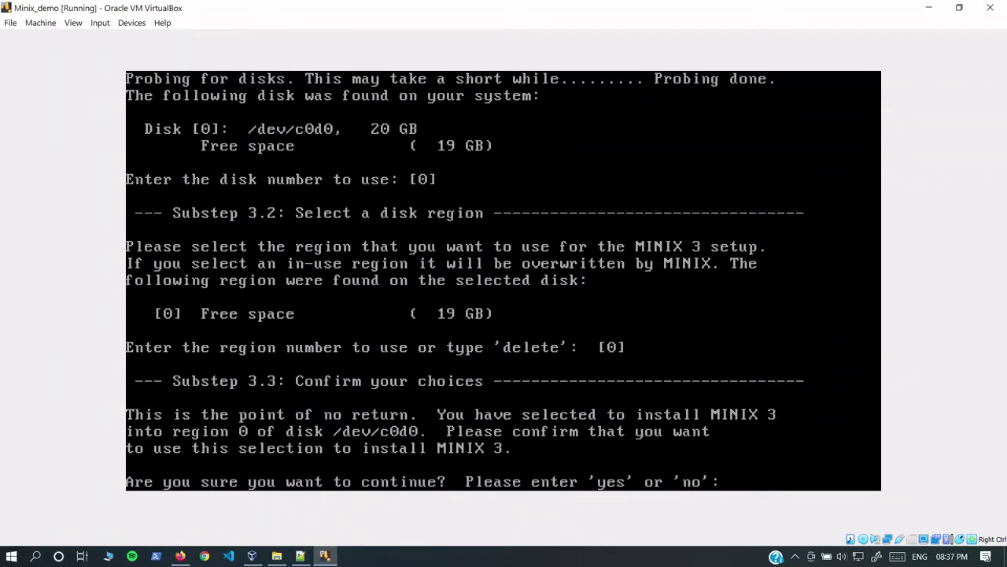
{"action": "type", "text": "yes"}
{"action": "key", "text": "Return"}
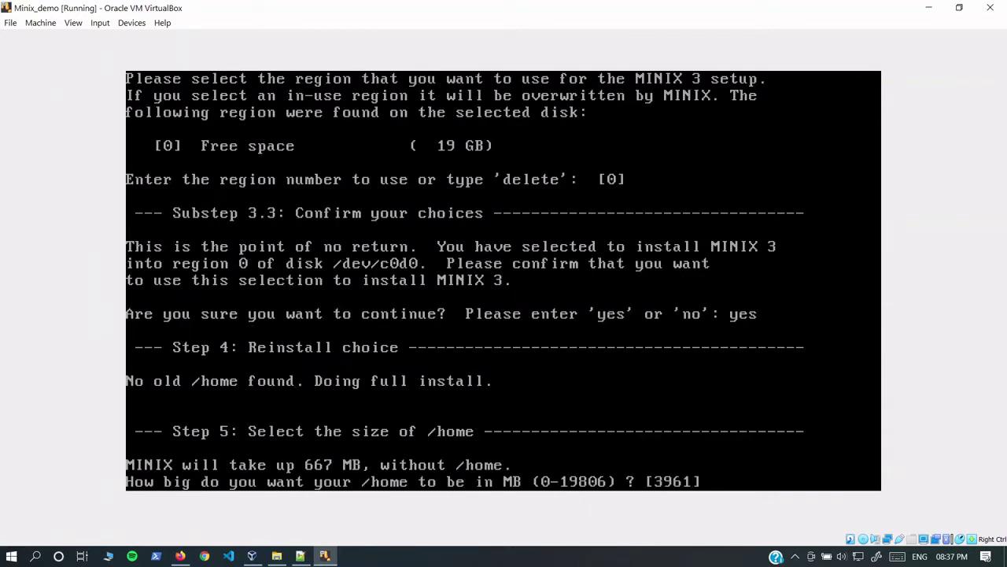
Step: Set /home to 10000 MB, confirm it, and keep the default 4 kB block size
{"action": "type", "text": "10000"}
{"action": "key", "text": "Return"}
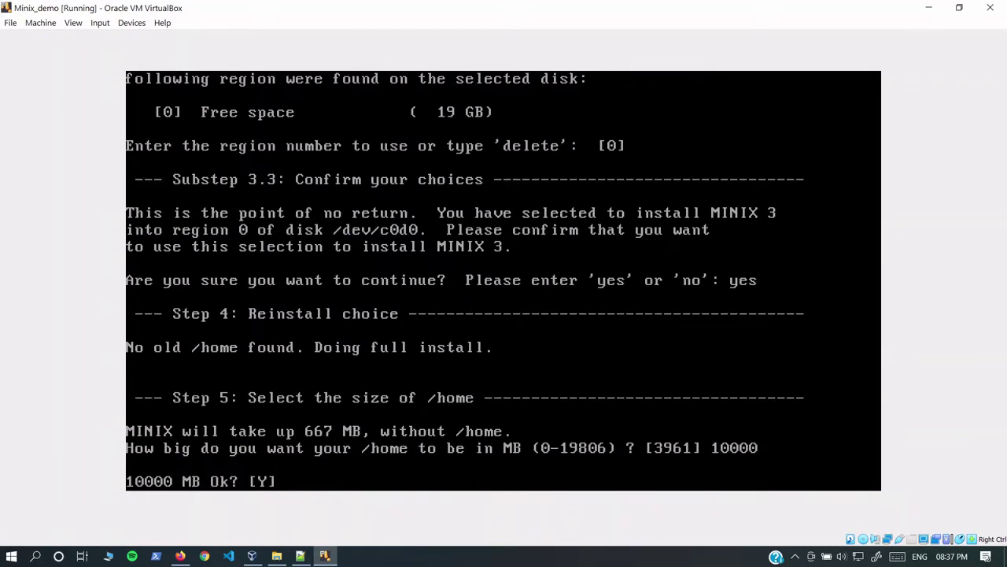
{"action": "type", "text": "y"}
{"action": "key", "text": "Return"}
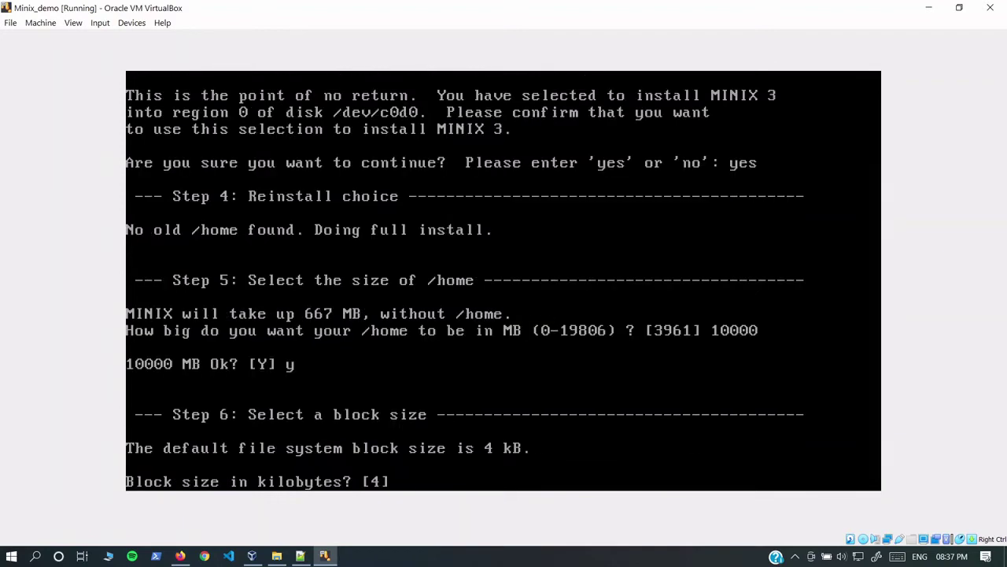
{"action": "key", "text": "Return"}
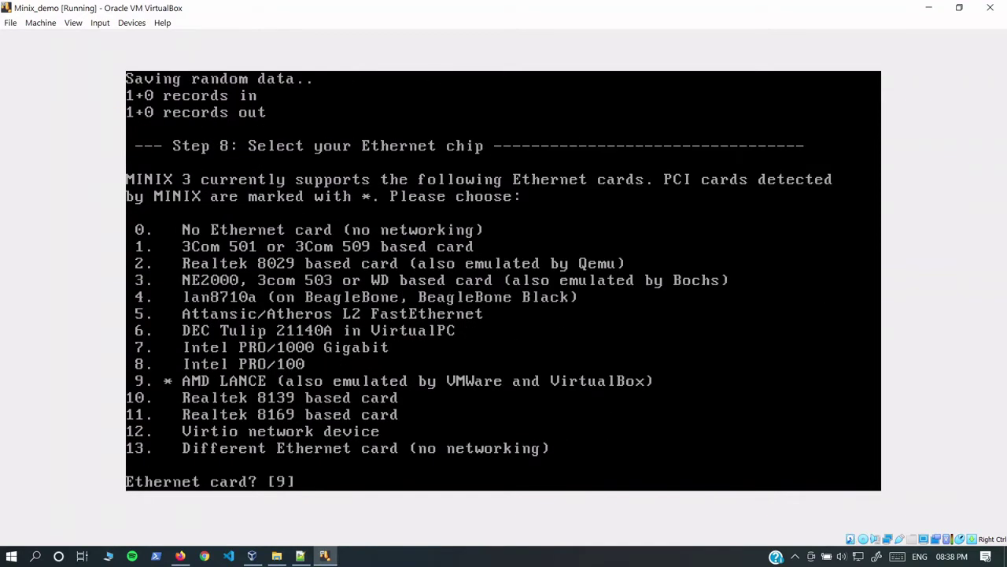
Step: Finish setup with the AMD LANCE Ethernet card and DHCP networking, then close the VM window
{"action": "key", "text": "Return"}
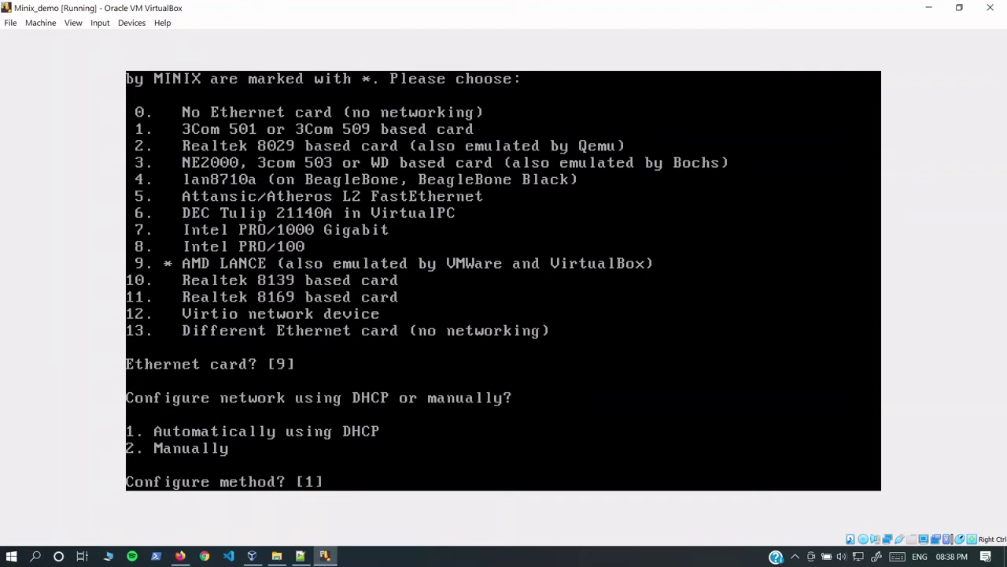
{"action": "key", "text": "Return"}
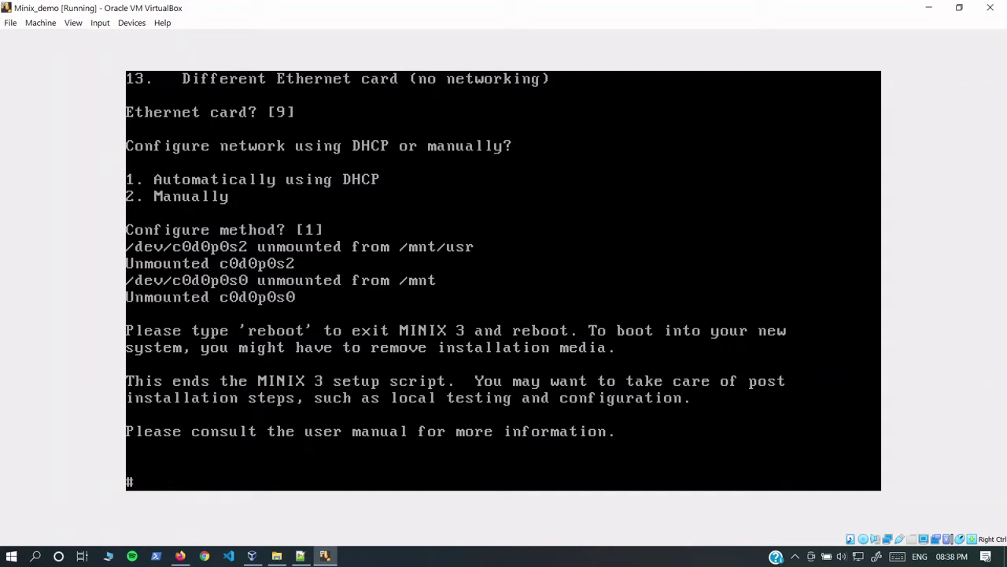
{"action": "left_click", "coordinate": [990, 7]}
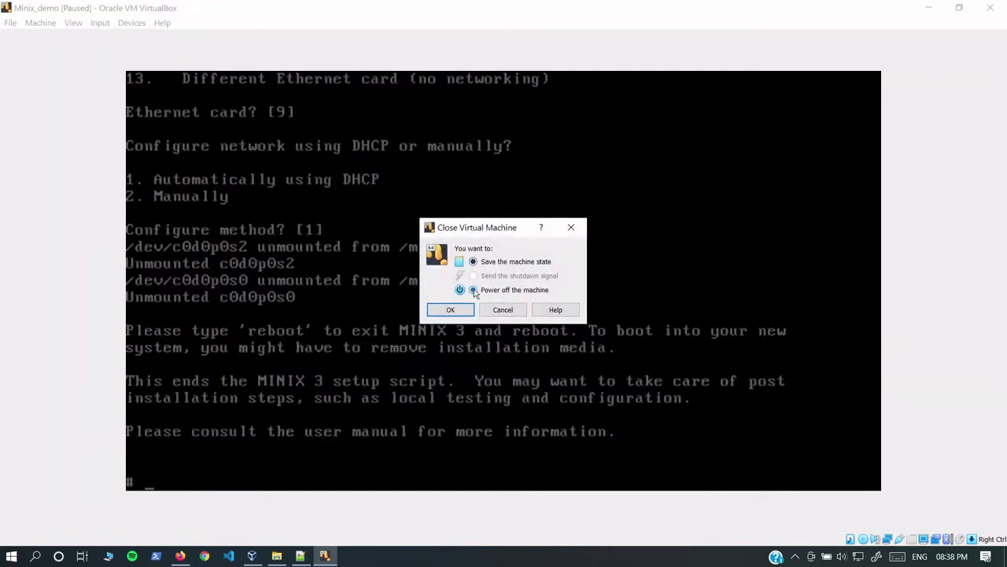
Step: Power off the VM and remove the optical drive holding the MINIX ISO from storage
{"action": "left_click", "coordinate": [473, 289]}
{"action": "left_click", "coordinate": [451, 310]}
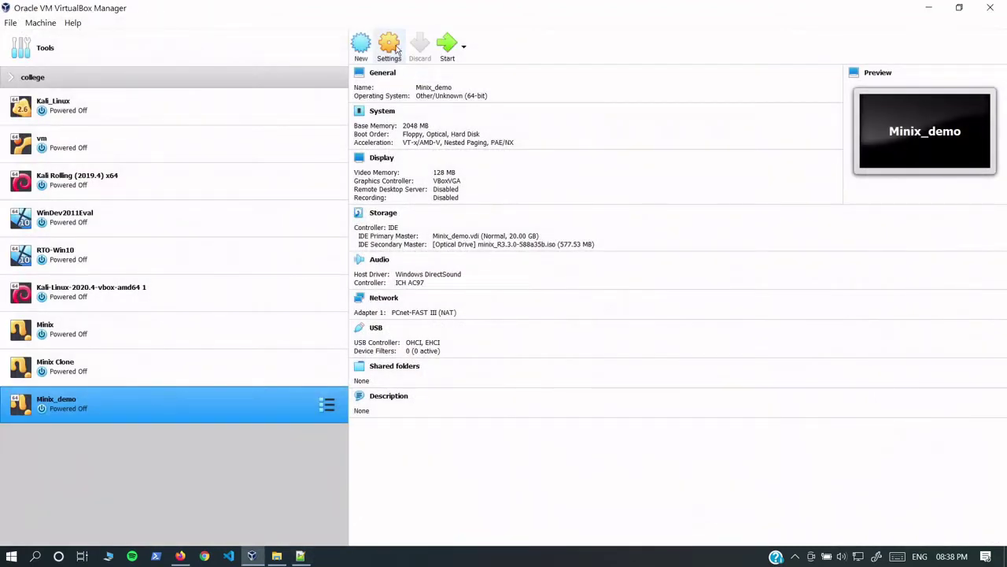
{"action": "left_click", "coordinate": [395, 49]}
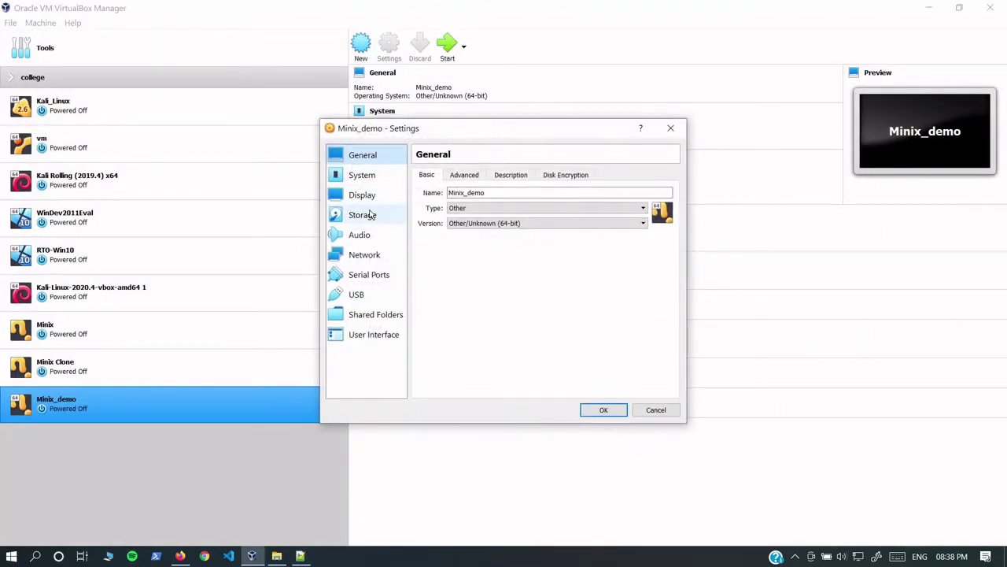
{"action": "left_click", "coordinate": [370, 216]}
{"action": "left_click", "coordinate": [435, 219]}
{"action": "left_click", "coordinate": [519, 392]}
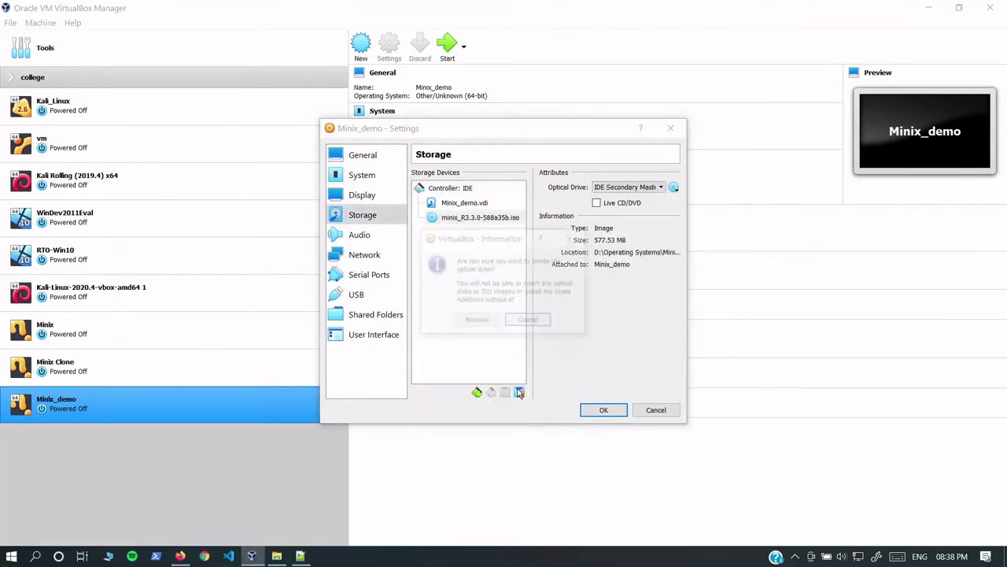
{"action": "left_click", "coordinate": [480, 320]}
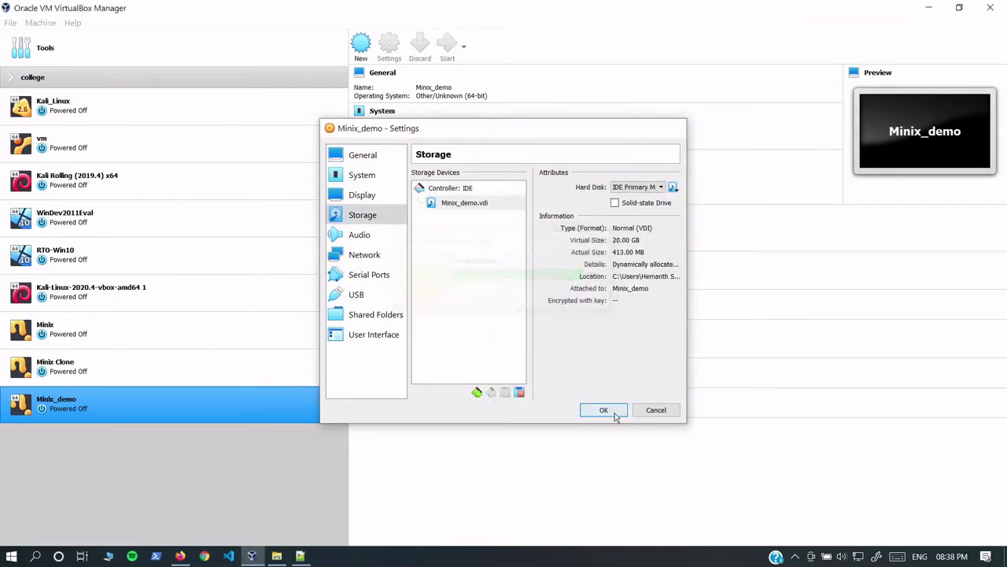
{"action": "left_click", "coordinate": [604, 410]}
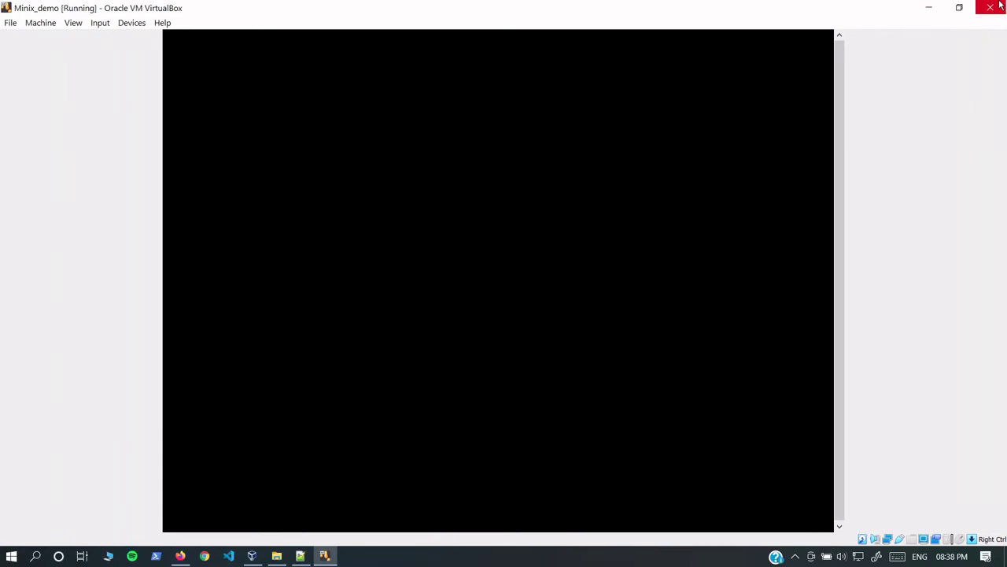
Step: Power off again, set the network adapter to Bridged Adapter, and start Minix_demo
{"action": "left_click", "coordinate": [999, 5]}
{"action": "left_click", "coordinate": [453, 311]}
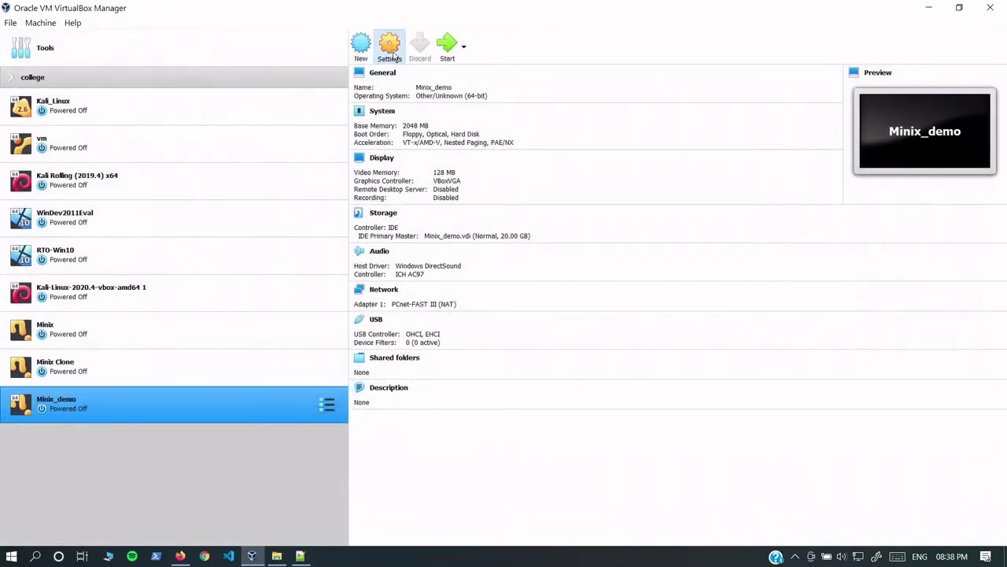
{"action": "left_click", "coordinate": [396, 58]}
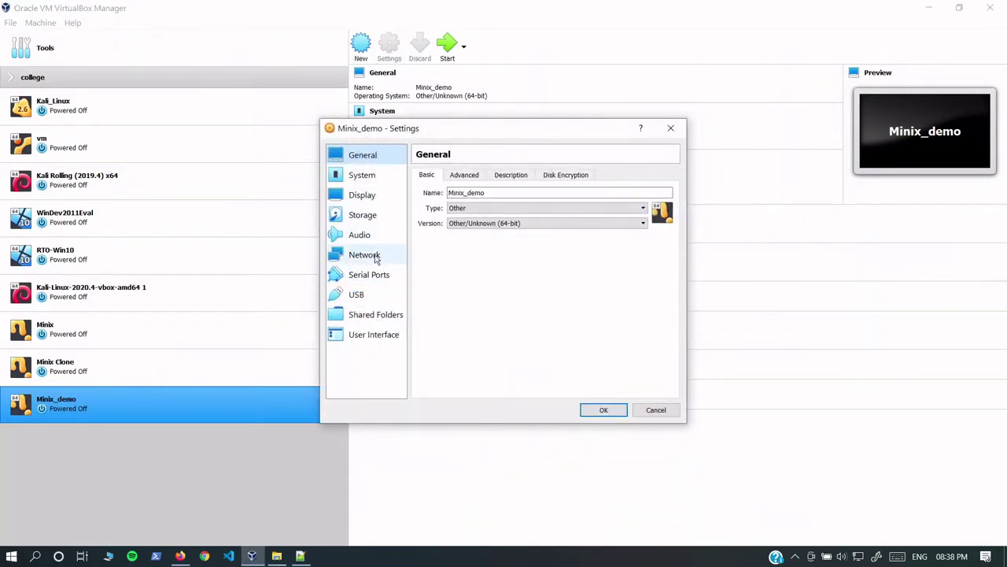
{"action": "left_click", "coordinate": [365, 254]}
{"action": "left_click", "coordinate": [540, 206]}
{"action": "left_click", "coordinate": [547, 226]}
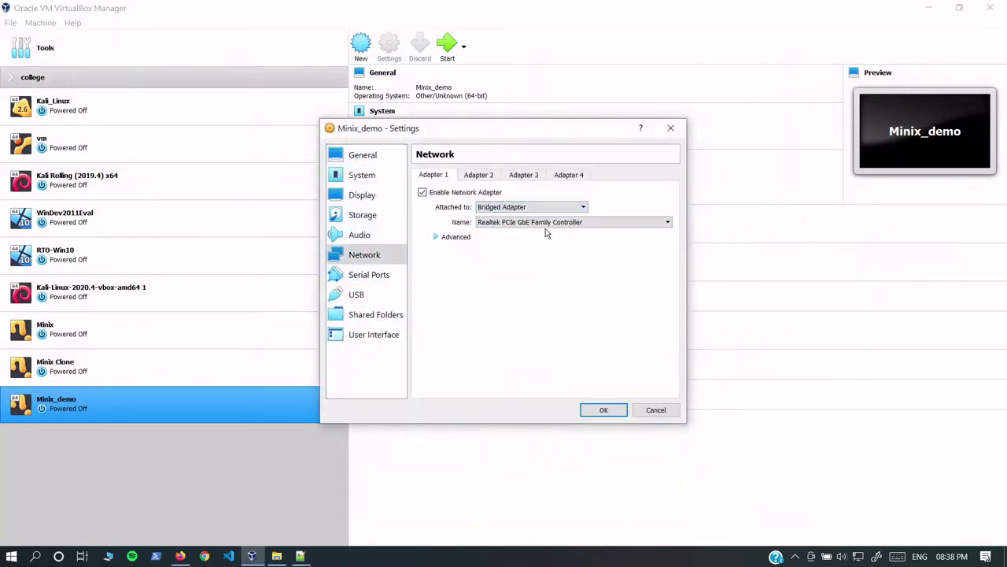
{"action": "left_click", "coordinate": [600, 410]}
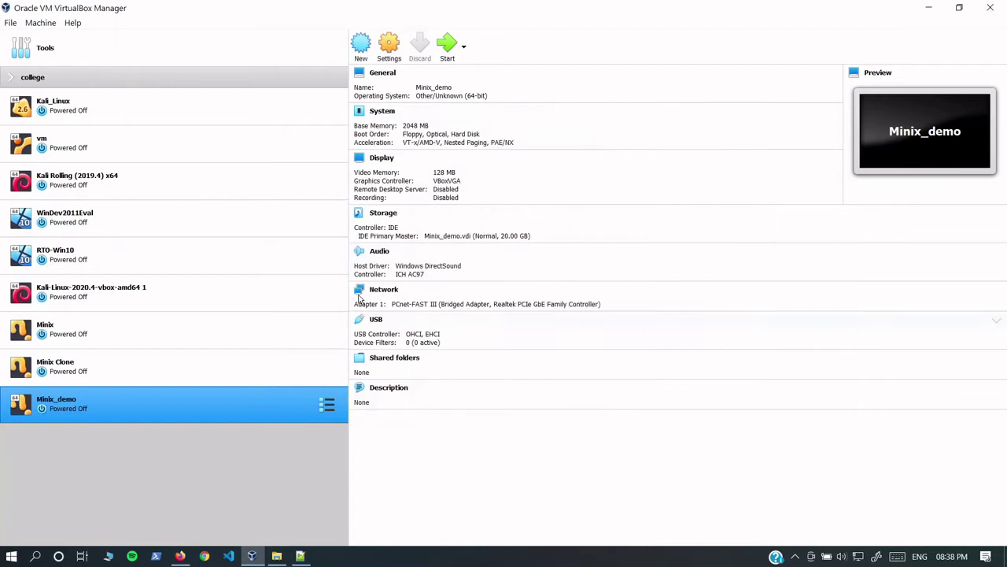
{"action": "left_click", "coordinate": [449, 46]}
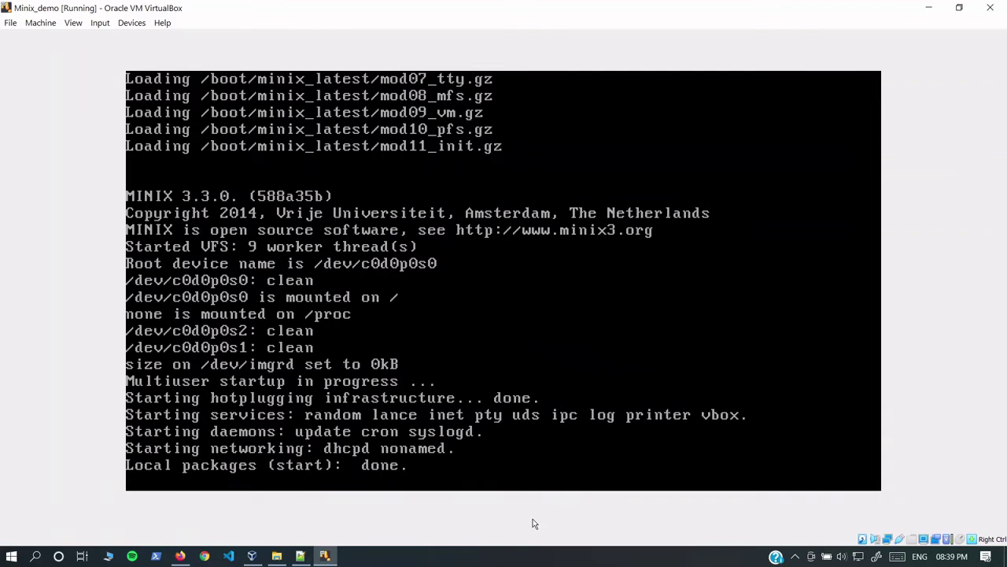
Step: Log in as root and check the network configuration with ifconfig
{"action": "type", "text": "root"}
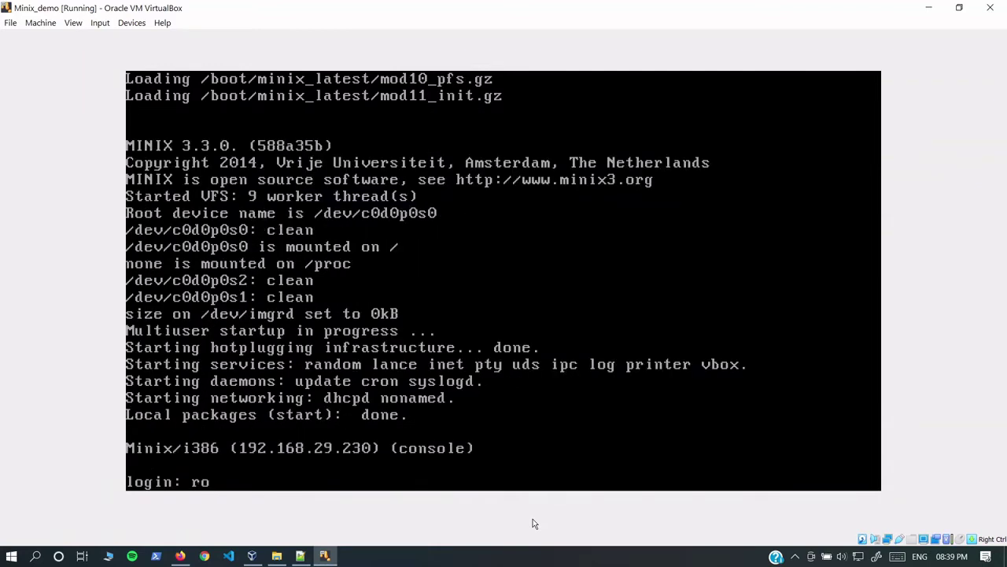
{"action": "key", "text": "Return"}
{"action": "type", "text": "ifc"}
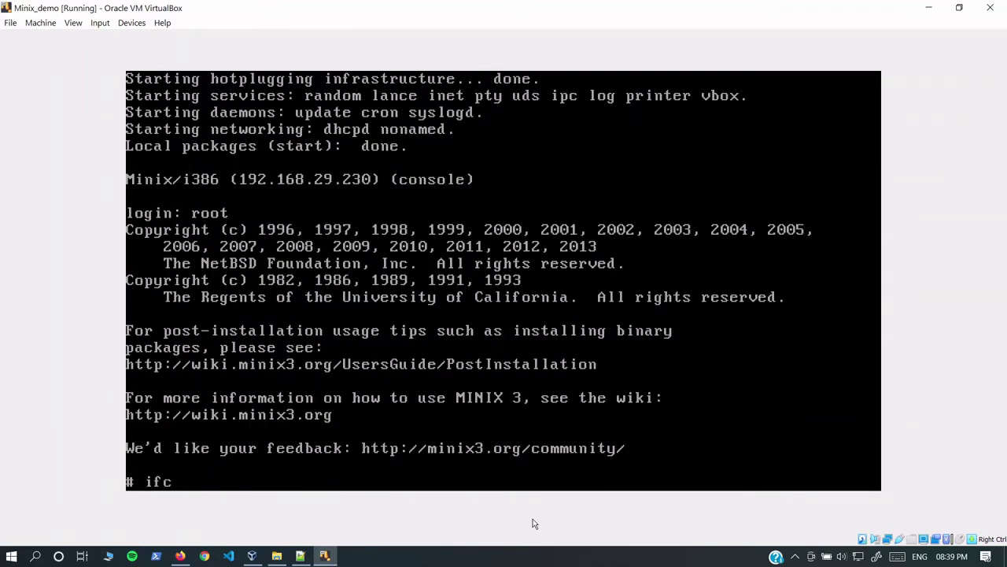
{"action": "type", "text": "onfig"}
{"action": "key", "text": "Return"}
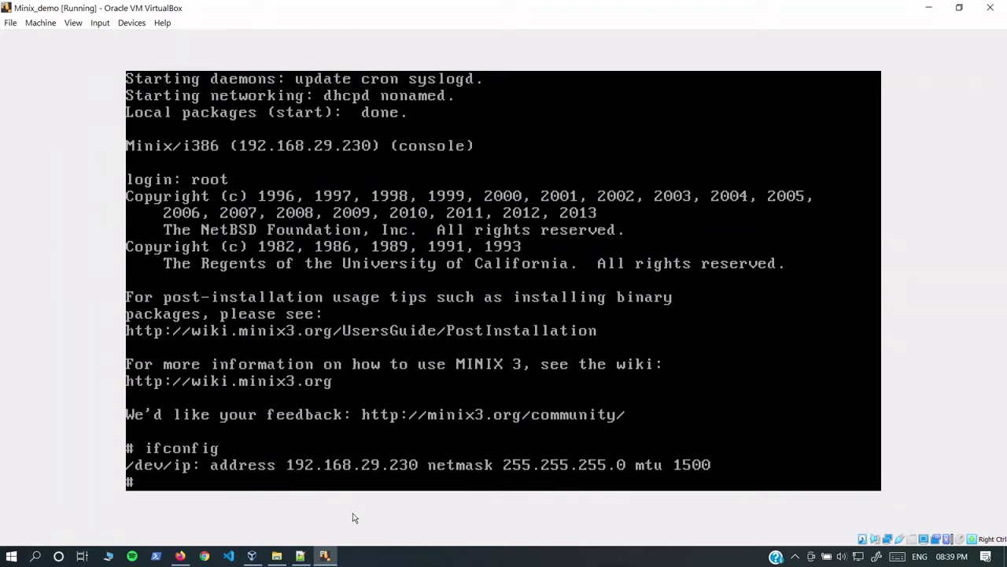
{"action": "type", "text": "ping www.ggo"}
{"action": "key", "text": "BackSpace"}
{"action": "key", "text": "BackSpace"}
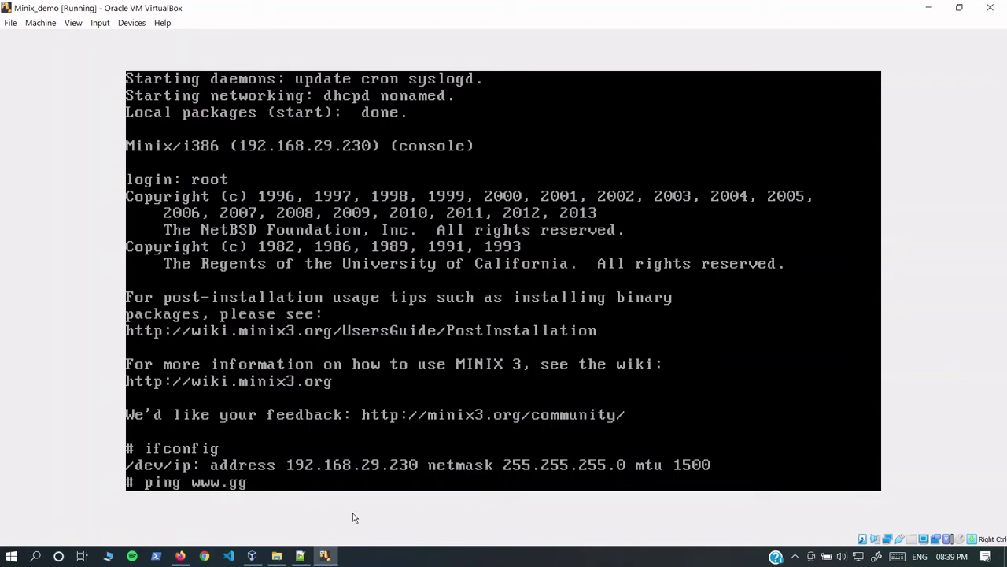
{"action": "type", "text": "oogle.co"}
{"action": "key", "text": "BackSpace"}
{"action": "key", "text": "BackSpace"}
{"action": "type", "text": "com"}
{"action": "key", "text": "Return"}
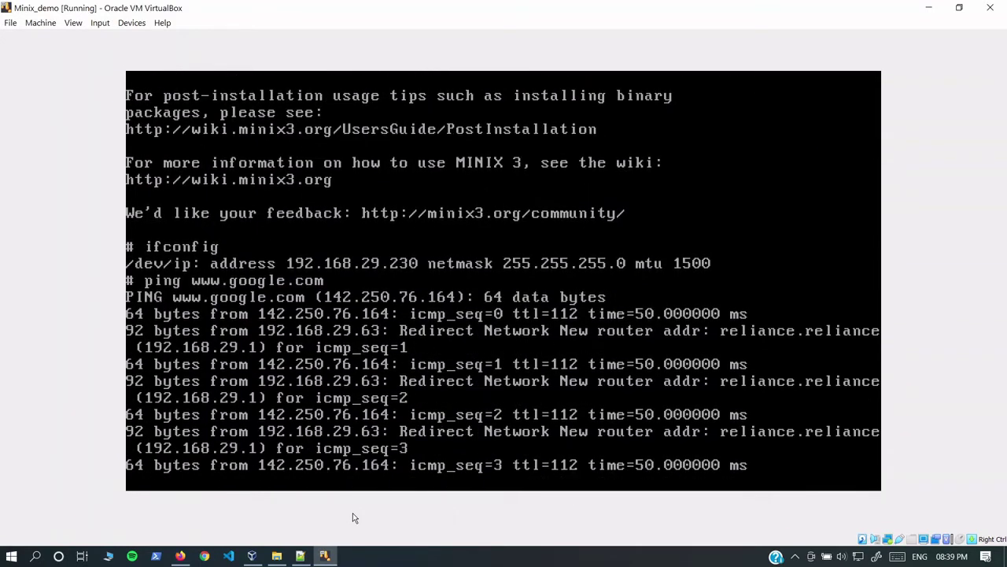
{"action": "key", "text": "ctrl+c"}
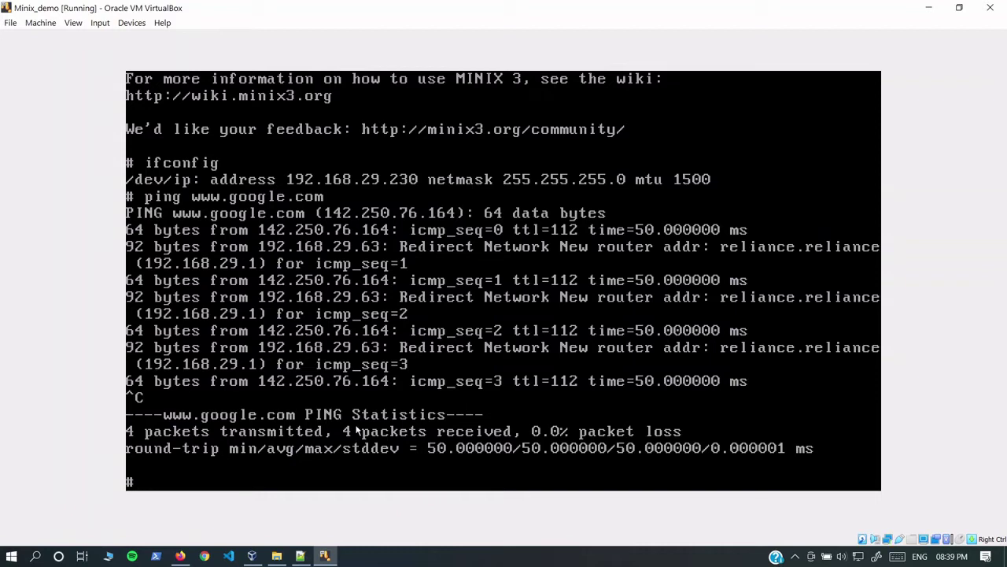
{"action": "type", "text": "clear"}
{"action": "key", "text": "Return"}
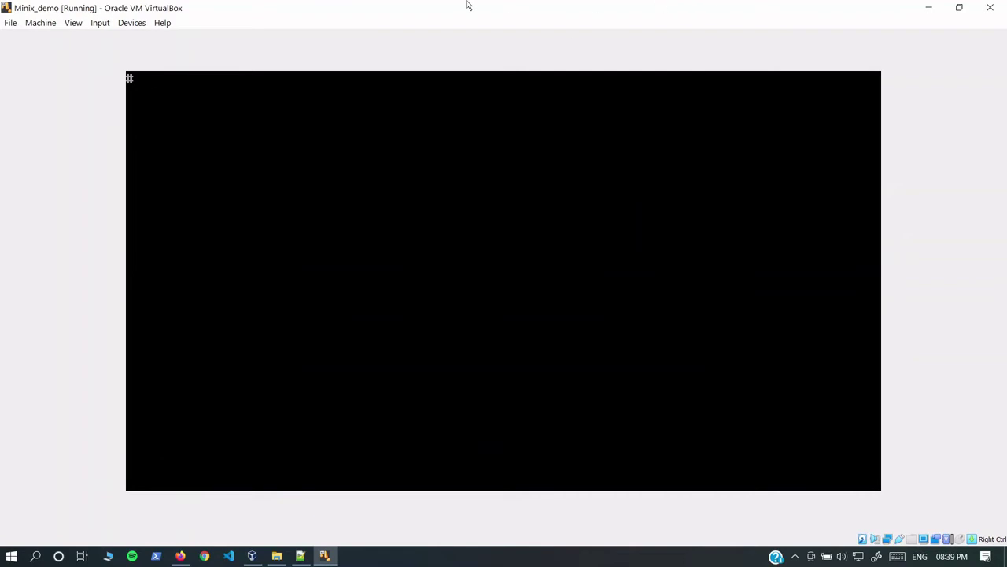
Step: Snap the VM right with the Firefox user guide's Post Installation section left, and enter passwd
{"action": "left_click_drag", "start_coordinate": [466, 5], "coordinate": [1006, 133]}
{"action": "left_click", "coordinate": [465, 165]}
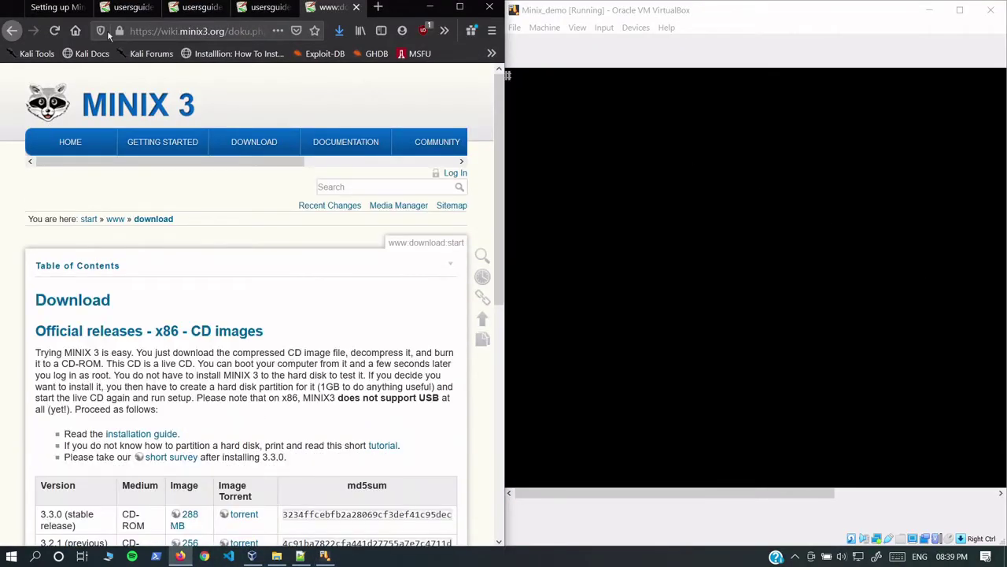
{"action": "left_click", "coordinate": [122, 7]}
{"action": "scroll", "coordinate": [239, 177], "scroll_direction": "up", "scroll_amount": 10}
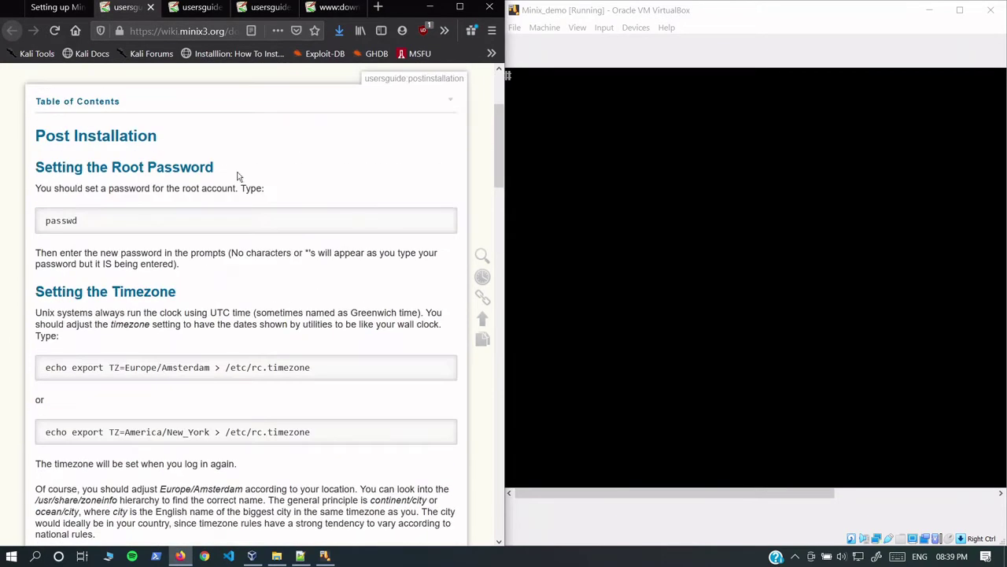
{"action": "scroll", "coordinate": [239, 176], "scroll_direction": "up", "scroll_amount": 3}
{"action": "scroll", "coordinate": [189, 207], "scroll_direction": "down", "scroll_amount": 1}
{"action": "left_click", "coordinate": [551, 236]}
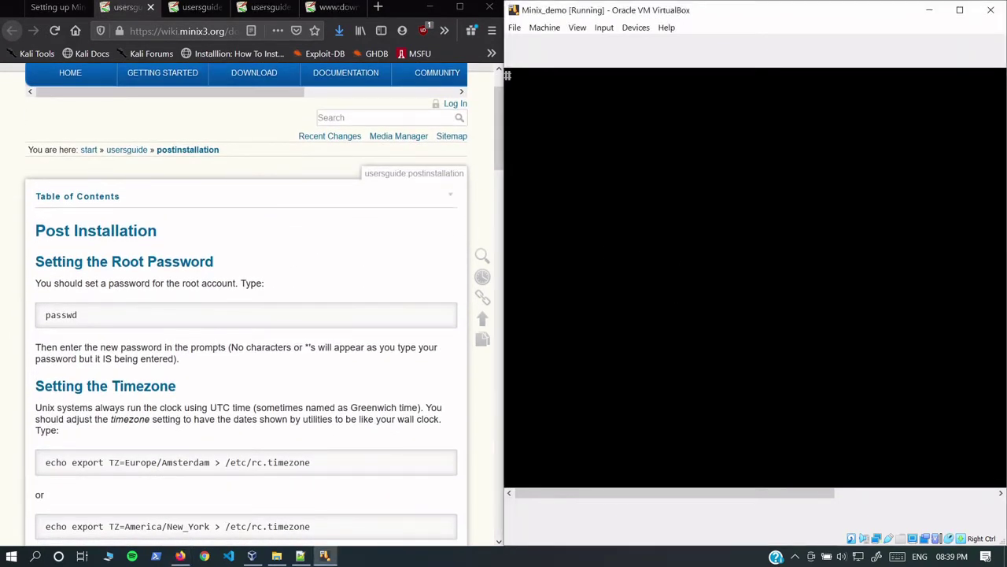
{"action": "type", "text": "passwd"}
Step: Set a new root password, entered twice, and check the guest's date
{"action": "key", "text": "Return"}
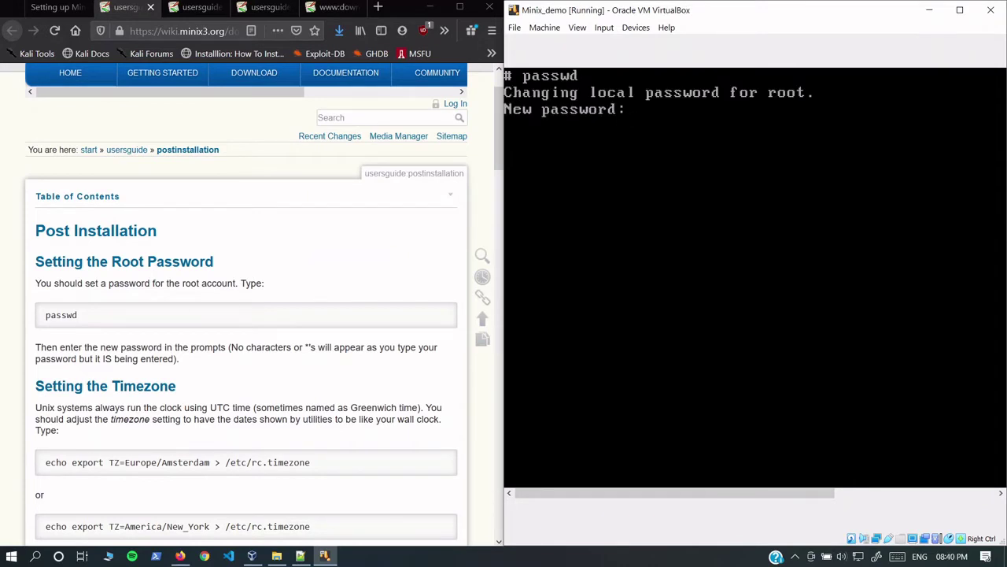
{"action": "key", "text": "Return"}
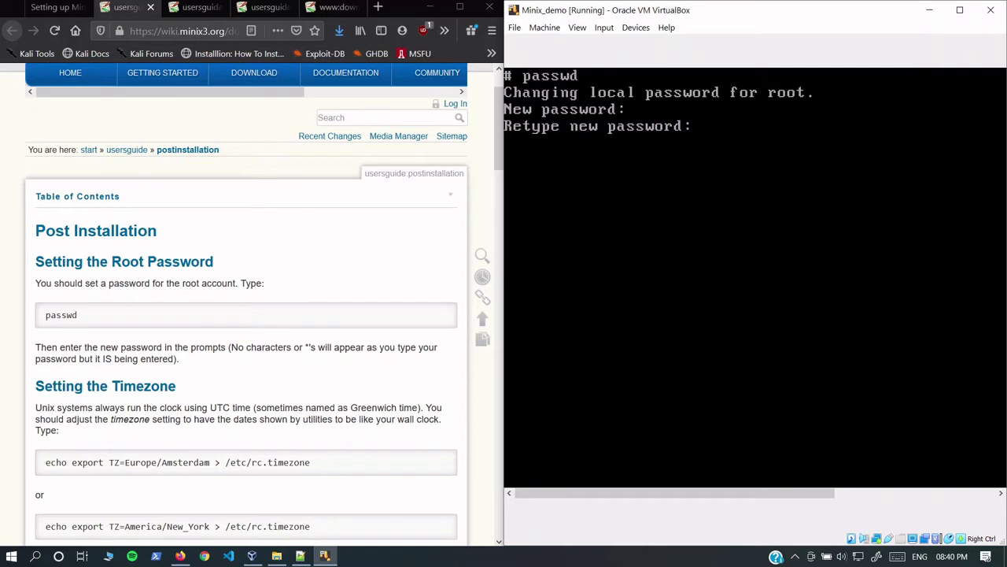
{"action": "key", "text": "Return"}
{"action": "type", "text": "date"}
{"action": "key", "text": "Return"}
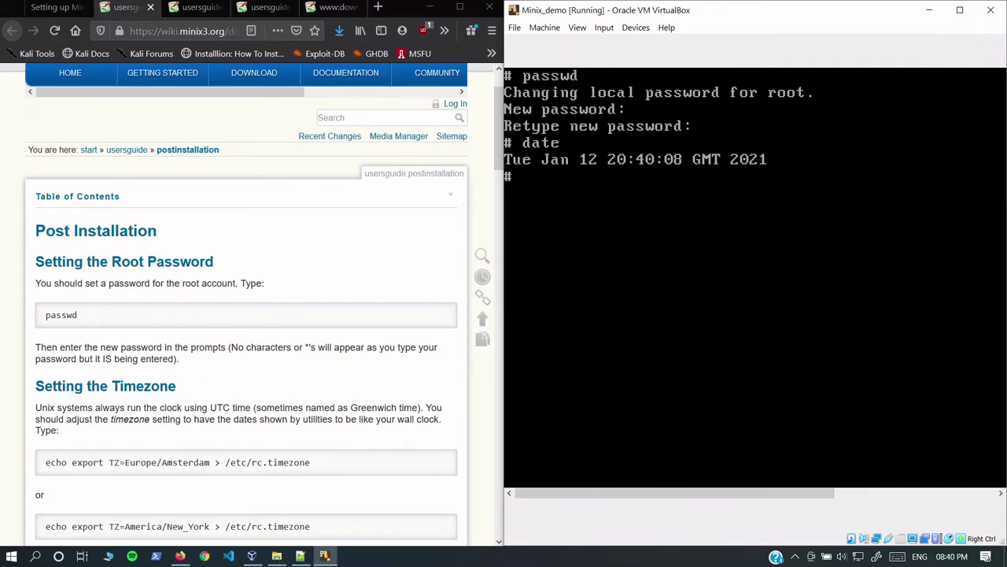
Step: Write export TZ=Asia/Kolkata into /etc/rc.timezone and display the file
{"action": "type", "text": "echo export TZ="}
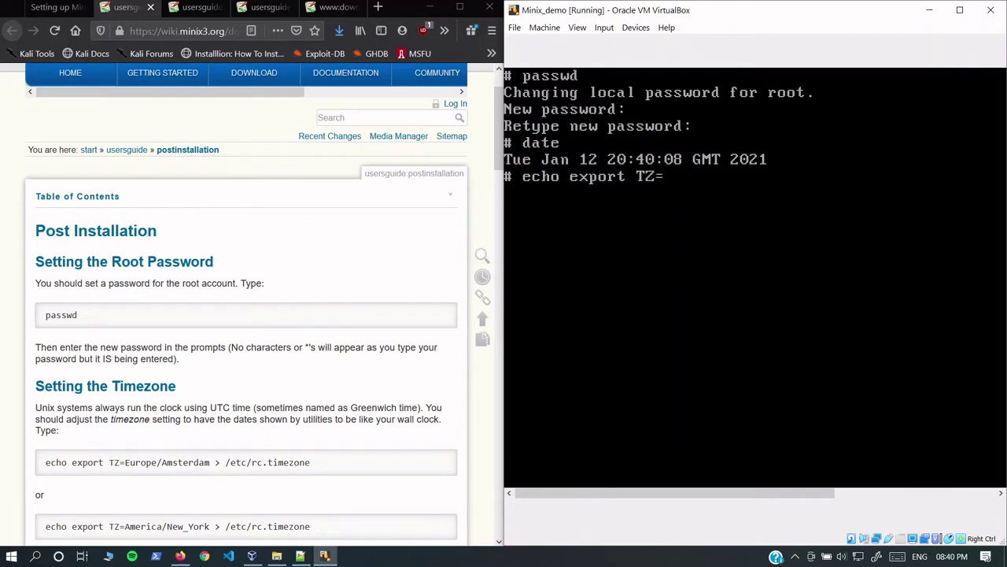
{"action": "type", "text": "Asia/Kolkata"}
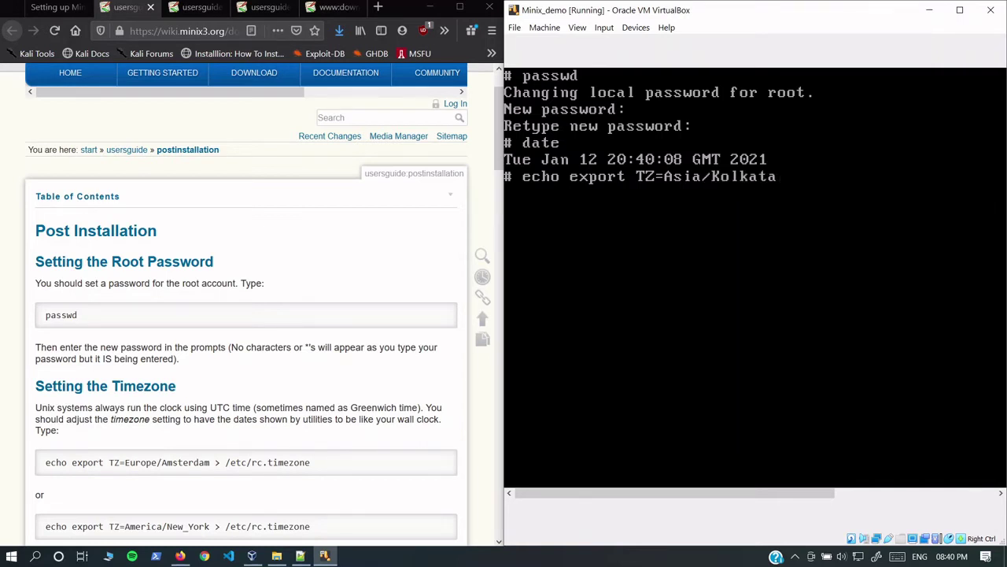
{"action": "type", "text": " > /etc/rc.time"}
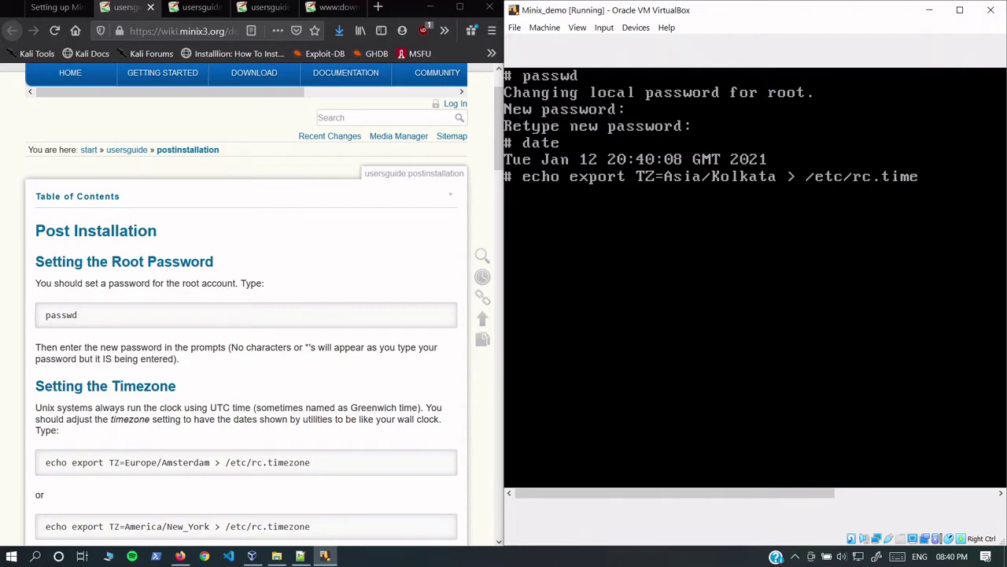
{"action": "type", "text": "zone"}
{"action": "key", "text": "Return"}
{"action": "type", "text": "catc"}
{"action": "type", "text": "/etc/"}
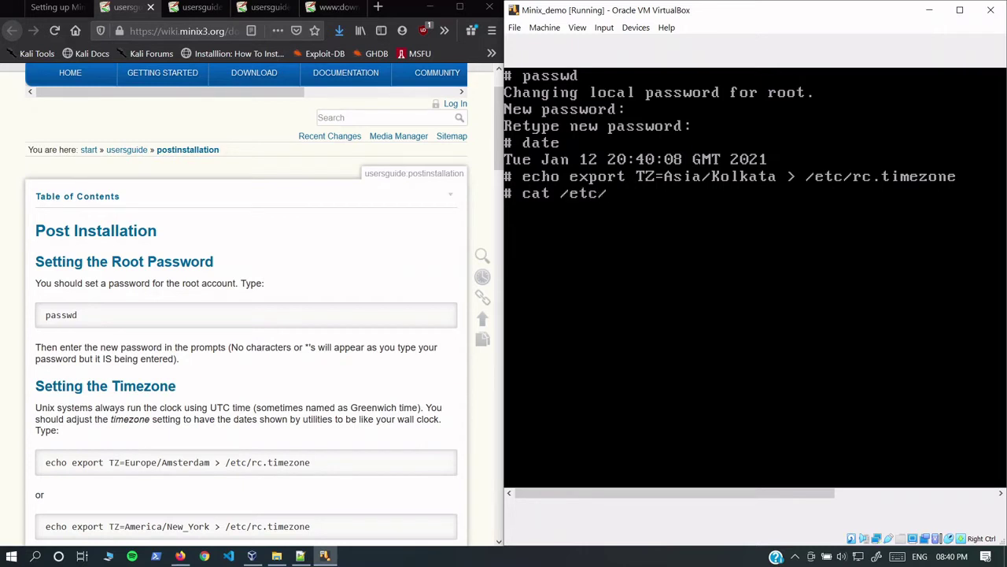
{"action": "type", "text": "rc.timezone"}
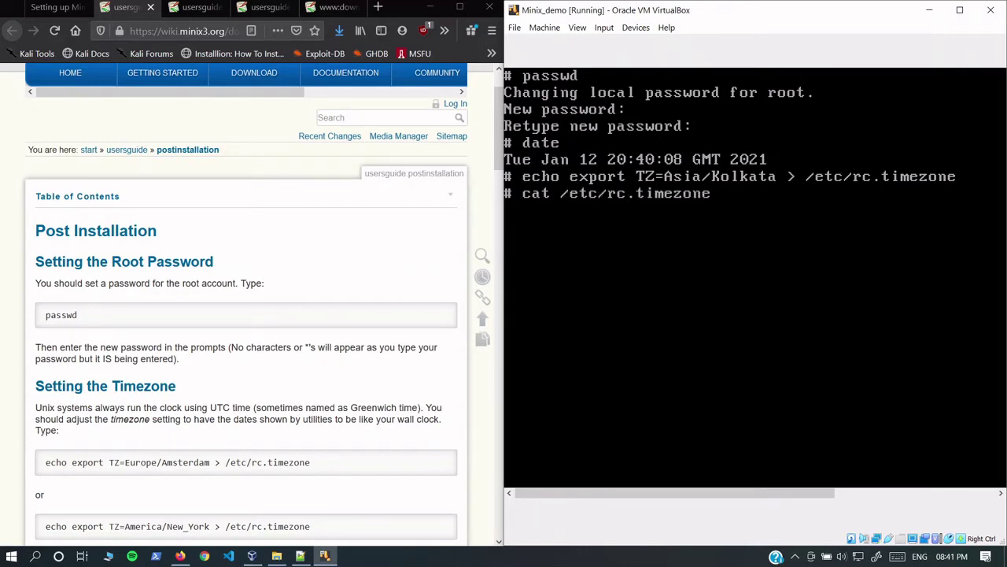
{"action": "key", "text": "Return"}
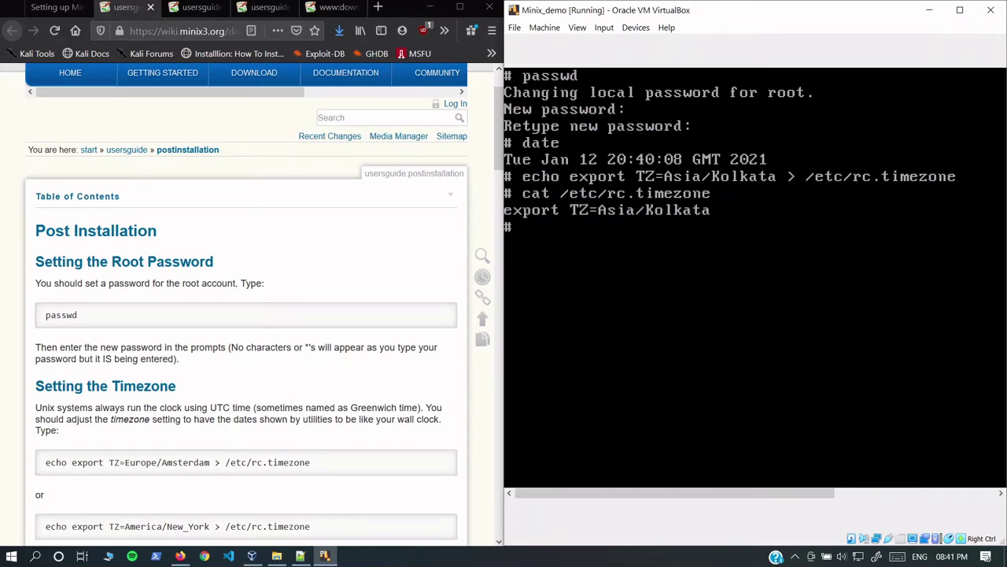
Step: Scroll the guide down past the Setting the Host Name section
{"action": "scroll", "coordinate": [265, 270], "scroll_direction": "down", "scroll_amount": 3}
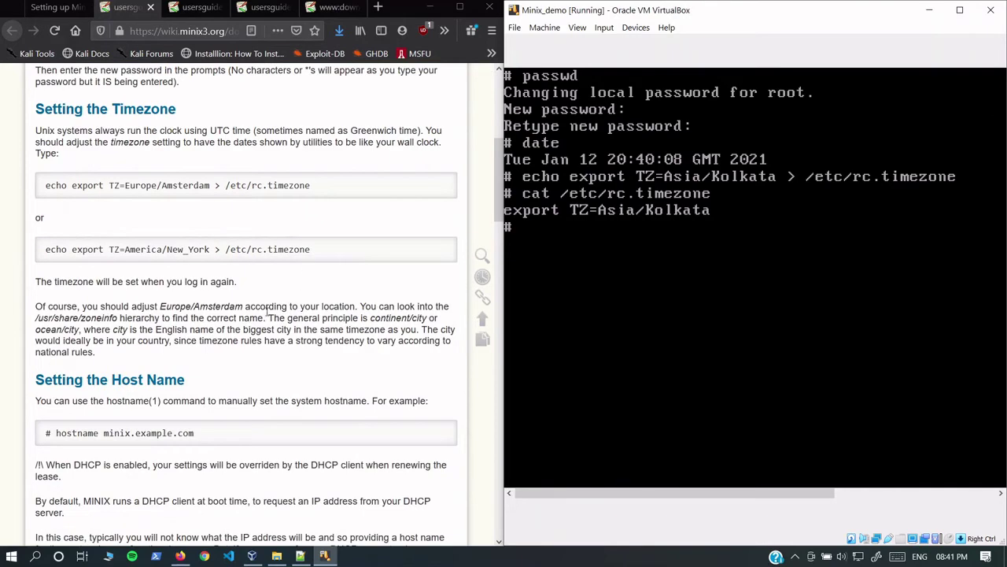
{"action": "scroll", "coordinate": [268, 311], "scroll_direction": "down", "scroll_amount": 3}
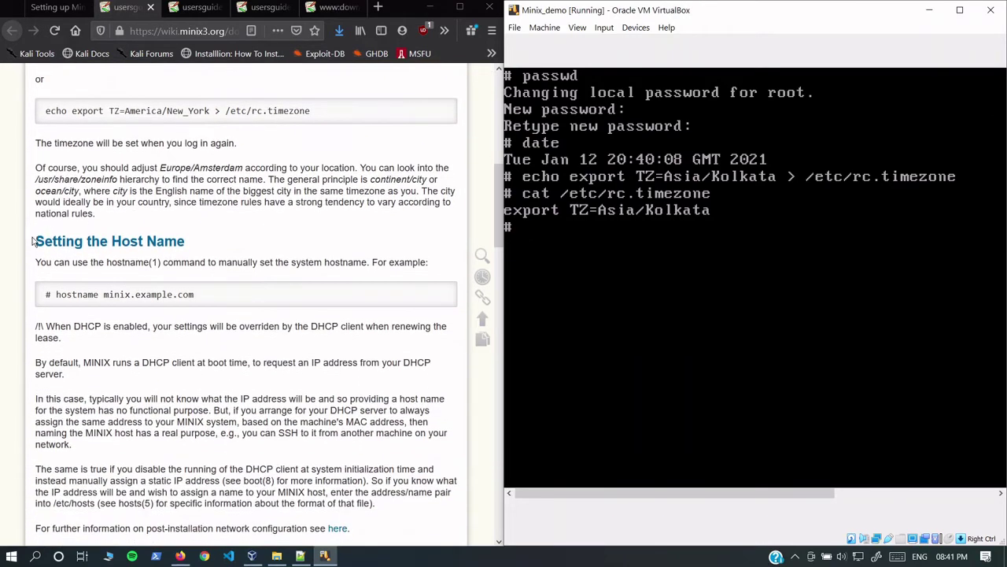
{"action": "left_click_drag", "start_coordinate": [33, 242], "coordinate": [206, 260]}
{"action": "left_click", "coordinate": [206, 256]}
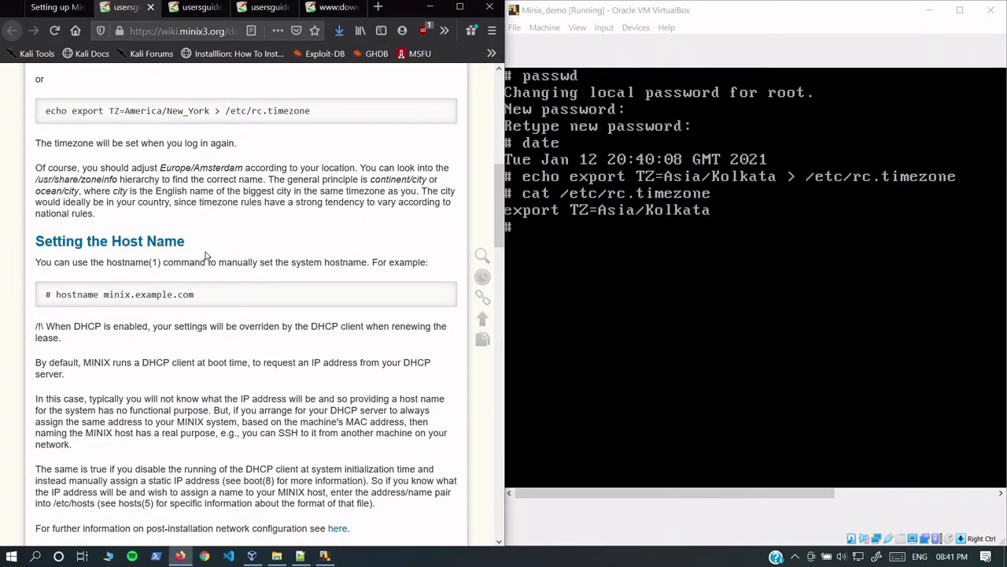
{"action": "scroll", "coordinate": [211, 279], "scroll_direction": "down", "scroll_amount": 6}
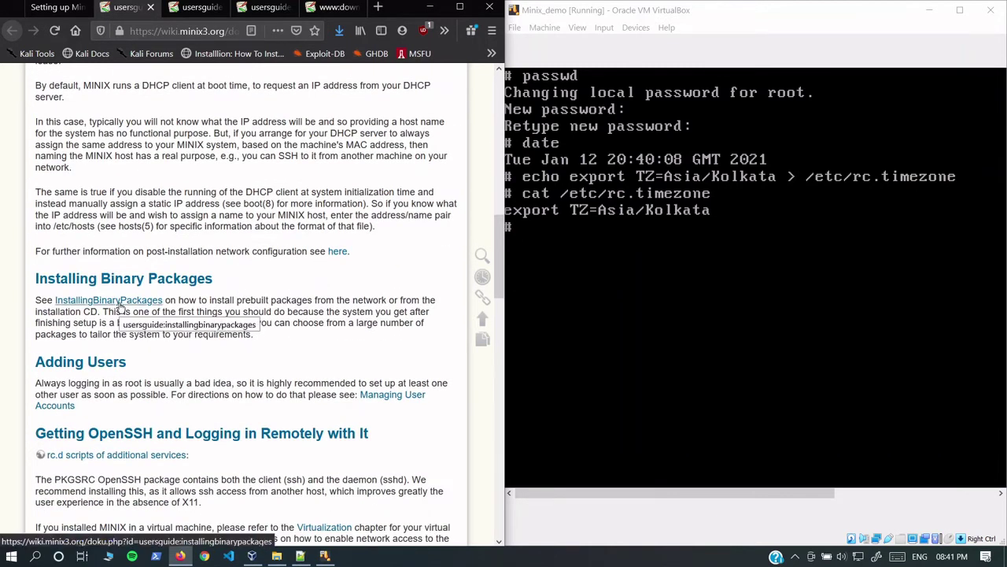
Step: Following the pkgin guide, run pkgin update in the VM and answer y
{"action": "left_click", "coordinate": [193, 7]}
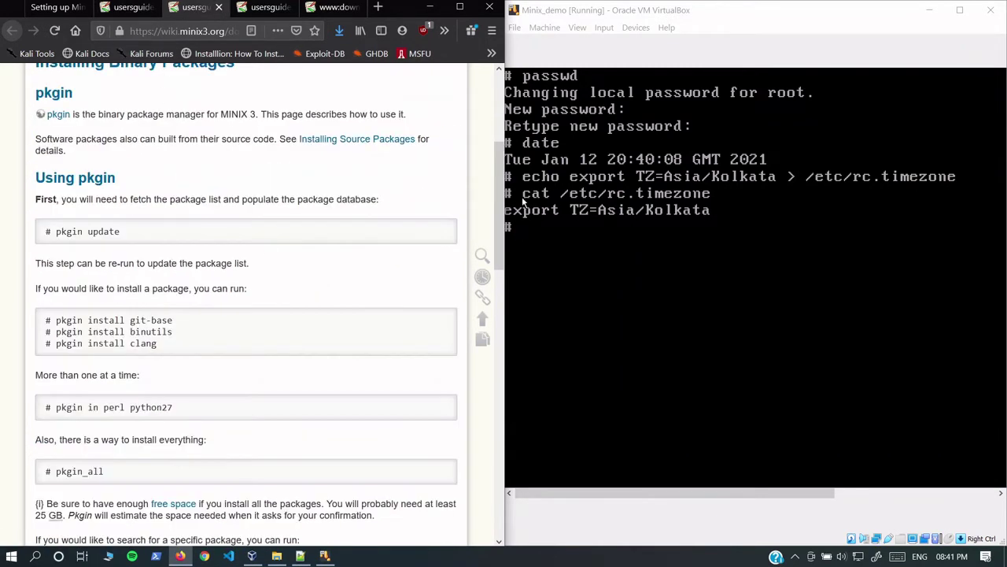
{"action": "left_click", "coordinate": [523, 203]}
{"action": "type", "text": "pkg"}
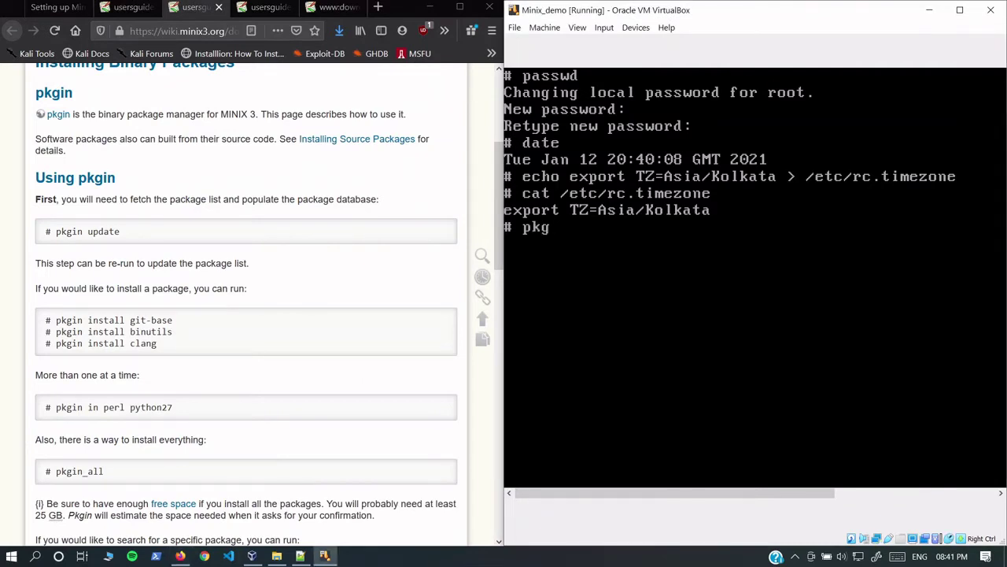
{"action": "type", "text": "in update"}
{"action": "key", "text": "Return"}
{"action": "type", "text": "y"}
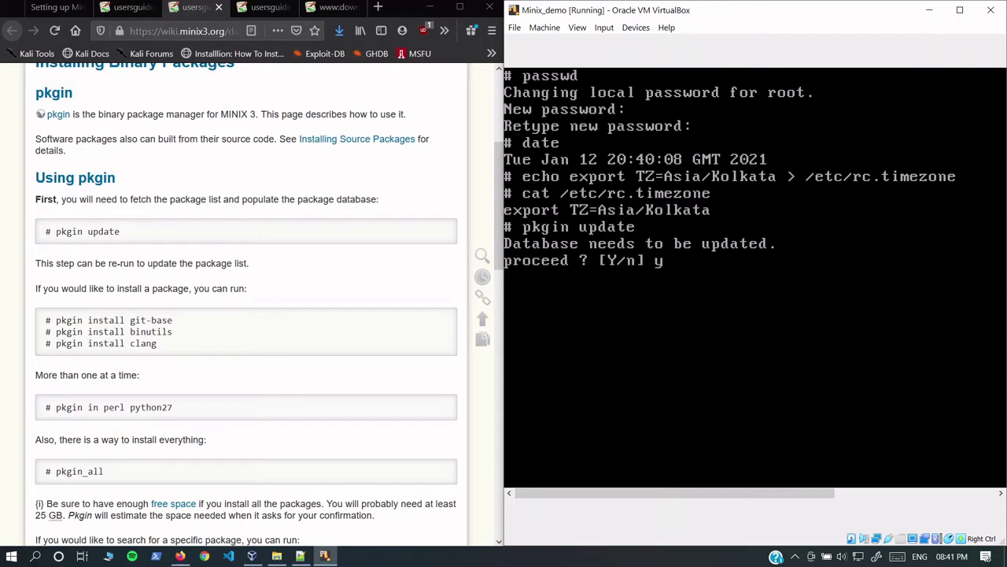
{"action": "key", "text": "Return"}
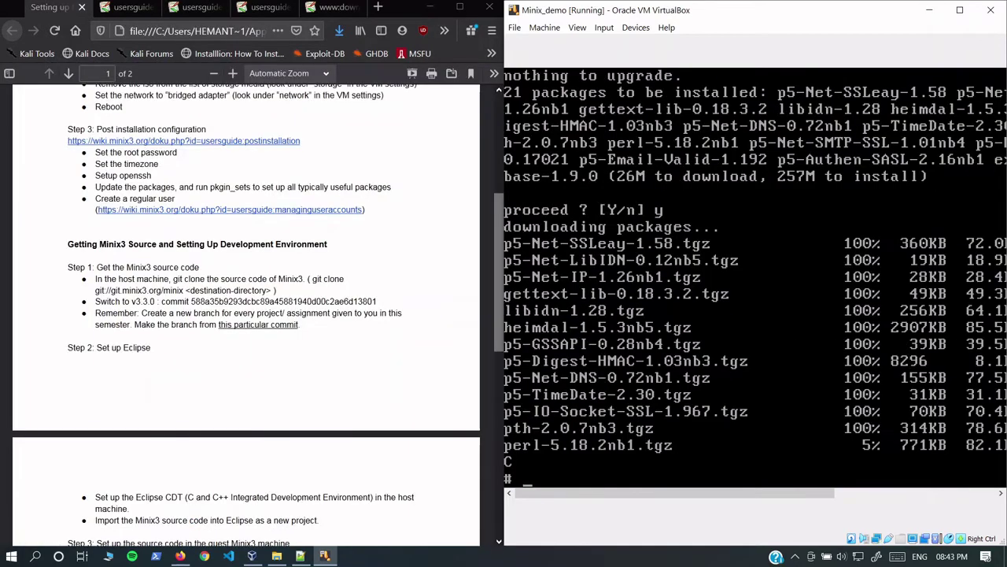
Step: Run pkgin_sets, confirm the core tools download with y, and maximize the VM window
{"action": "type", "text": "pkgin_sets"}
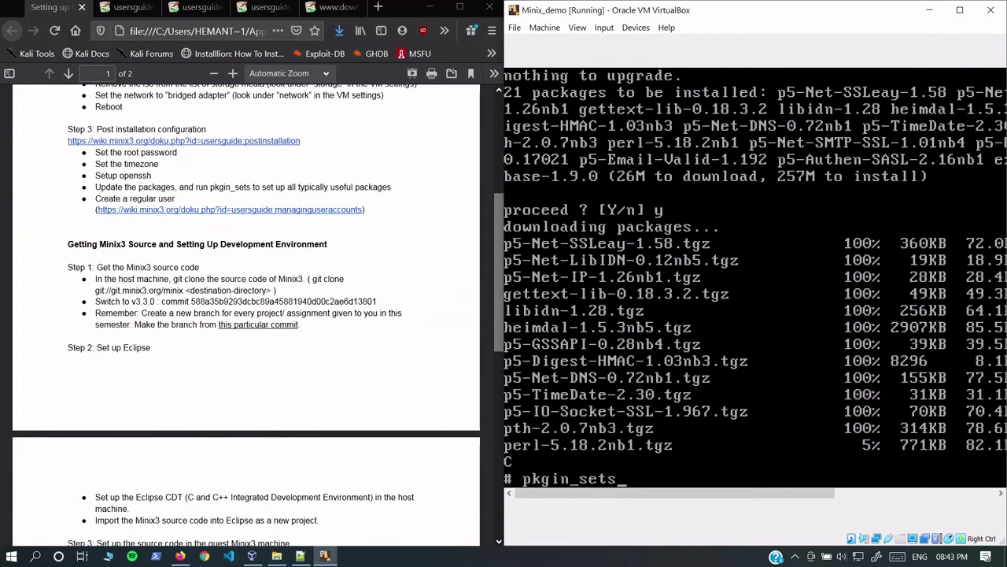
{"action": "key", "text": "Return"}
{"action": "type", "text": "y"}
{"action": "key", "text": "Return"}
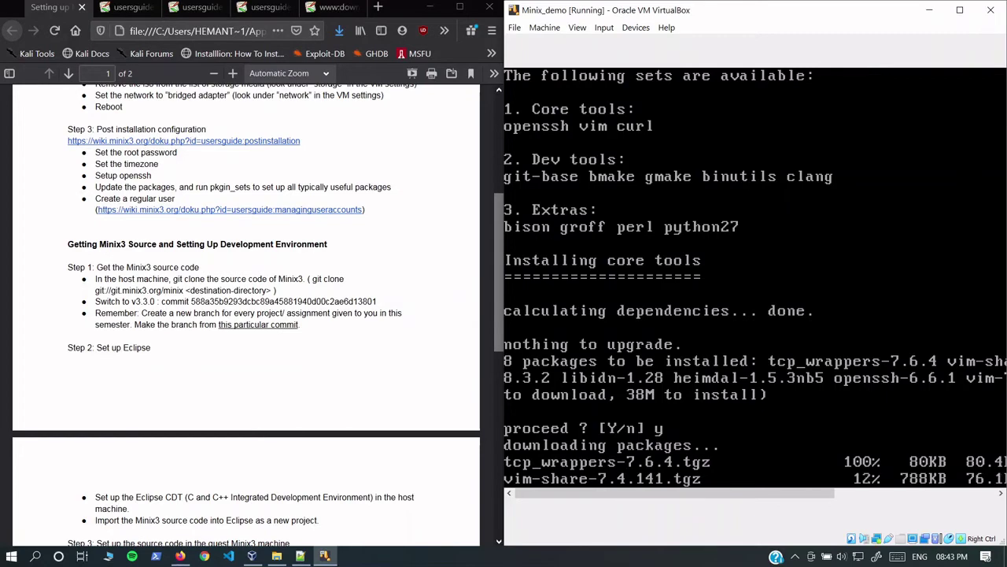
{"action": "key", "text": "super+Up"}
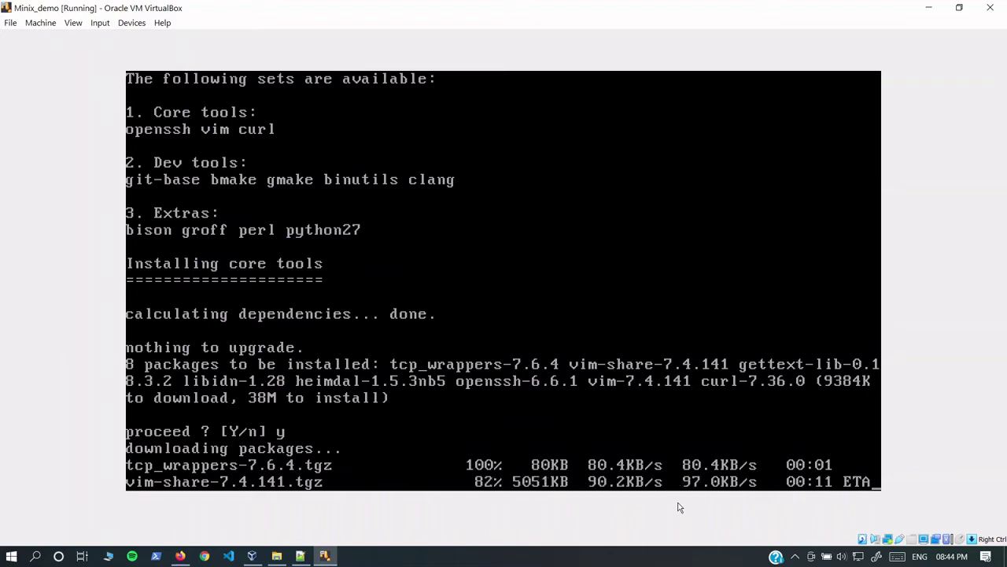
Step: Back on the MINIX console, answer y to install the development tools set
{"action": "left_click", "coordinate": [82, 556]}
{"action": "left_click", "coordinate": [191, 45]}
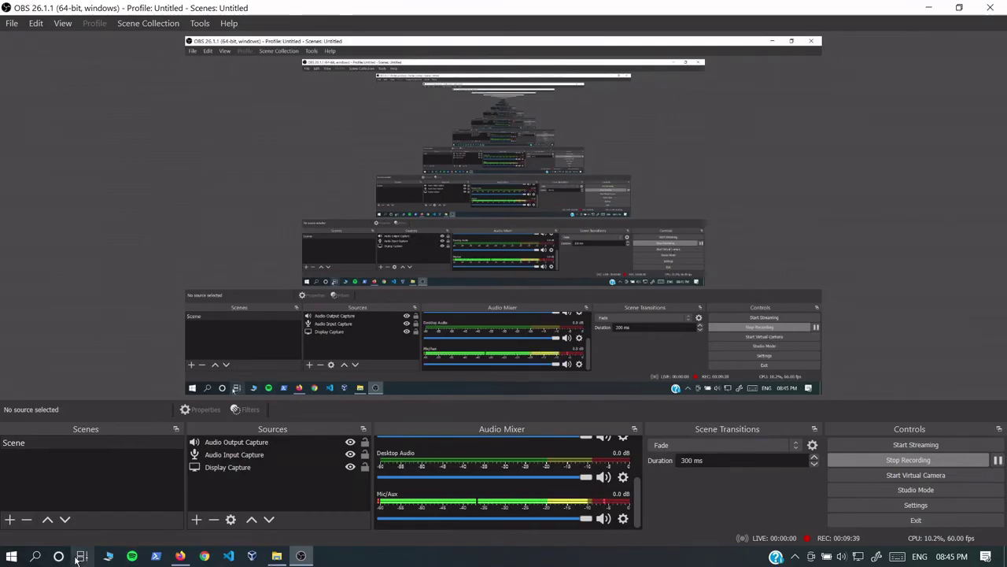
{"action": "key", "text": "ctrl+super+Left"}
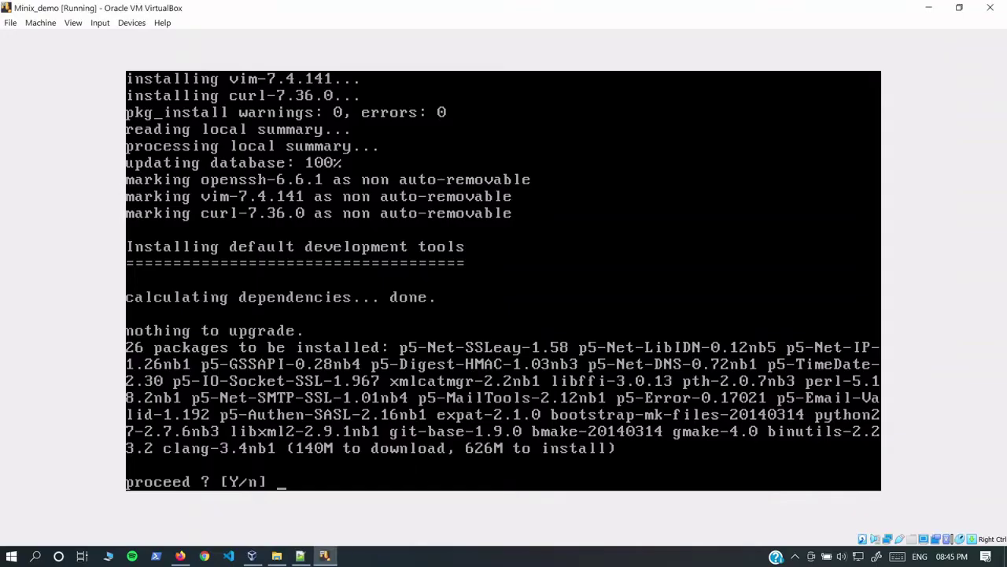
{"action": "type", "text": "y"}
{"action": "key", "text": "Return"}
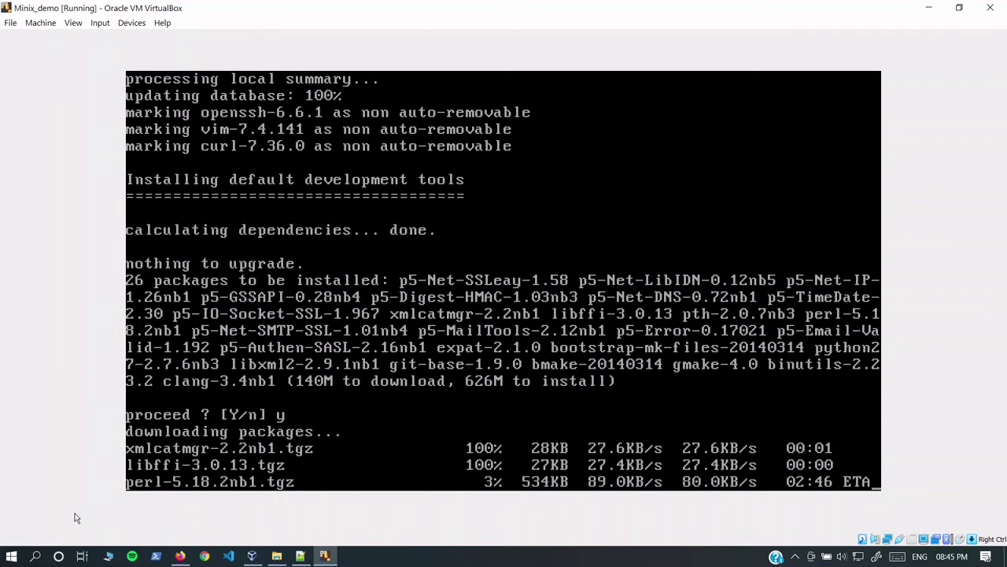
Step: Pause the screen recording on the first desktop, then confirm the extra packages with y
{"action": "left_click", "coordinate": [82, 555]}
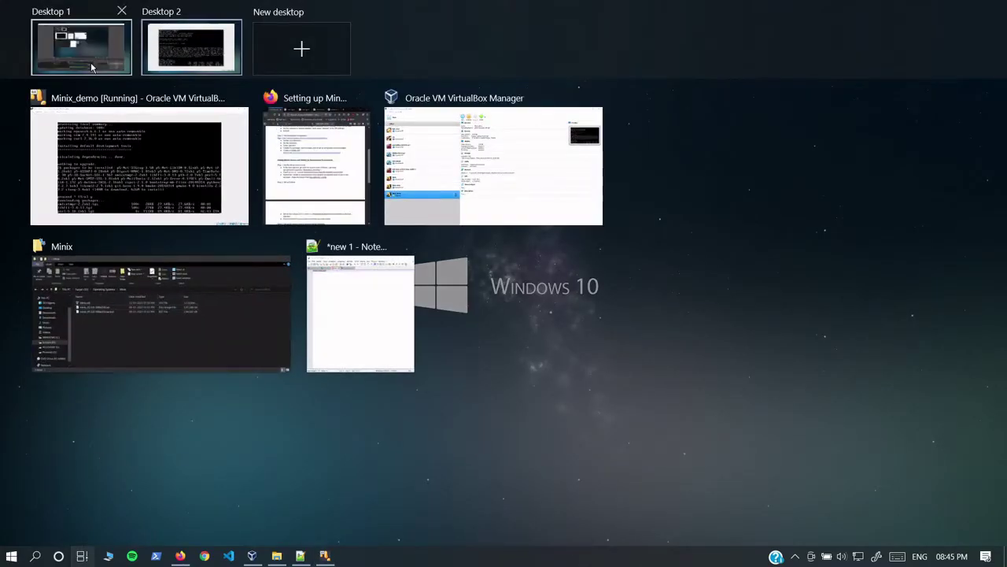
{"action": "left_click", "coordinate": [71, 47]}
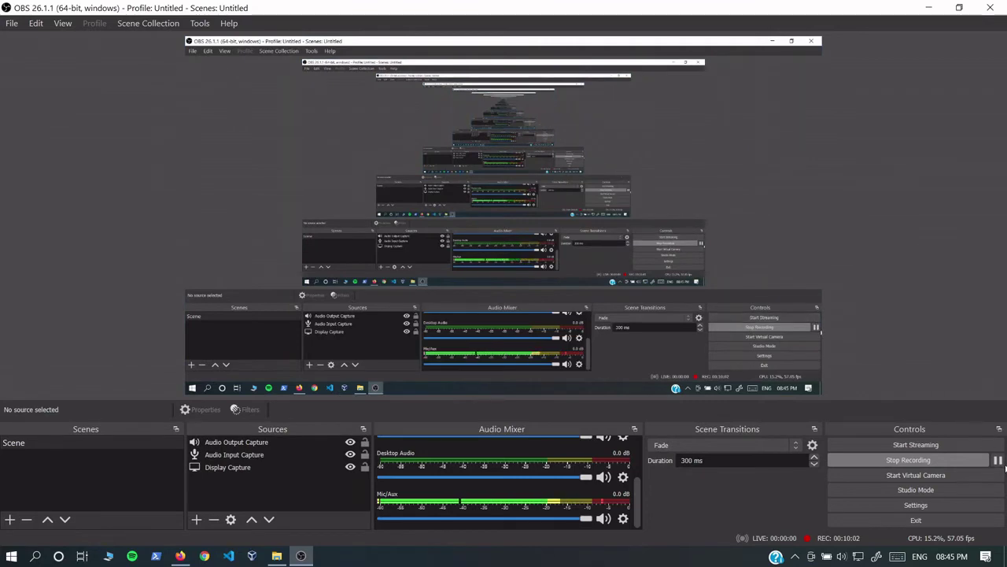
{"action": "left_click", "coordinate": [998, 459]}
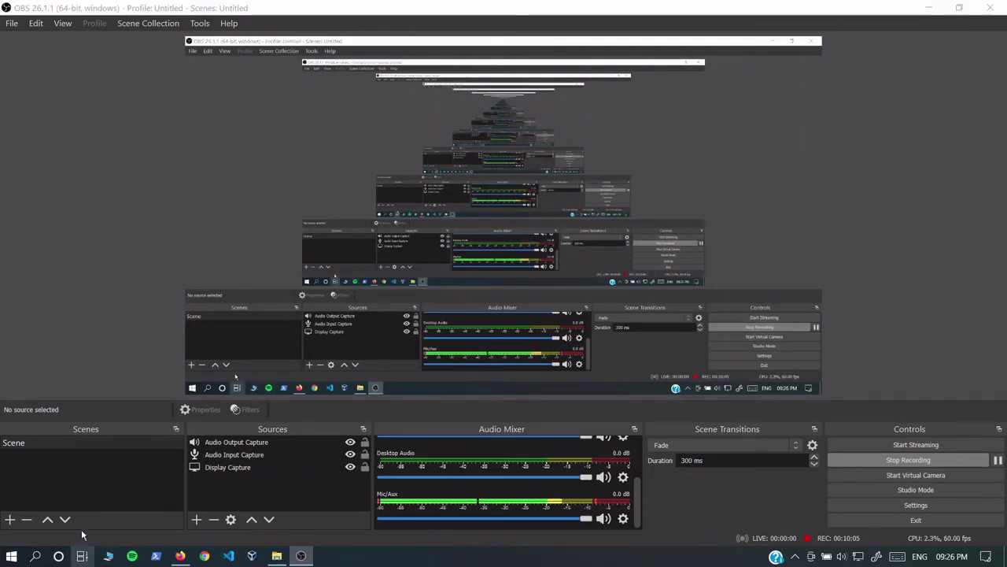
{"action": "left_click", "coordinate": [82, 555]}
{"action": "left_click", "coordinate": [174, 59]}
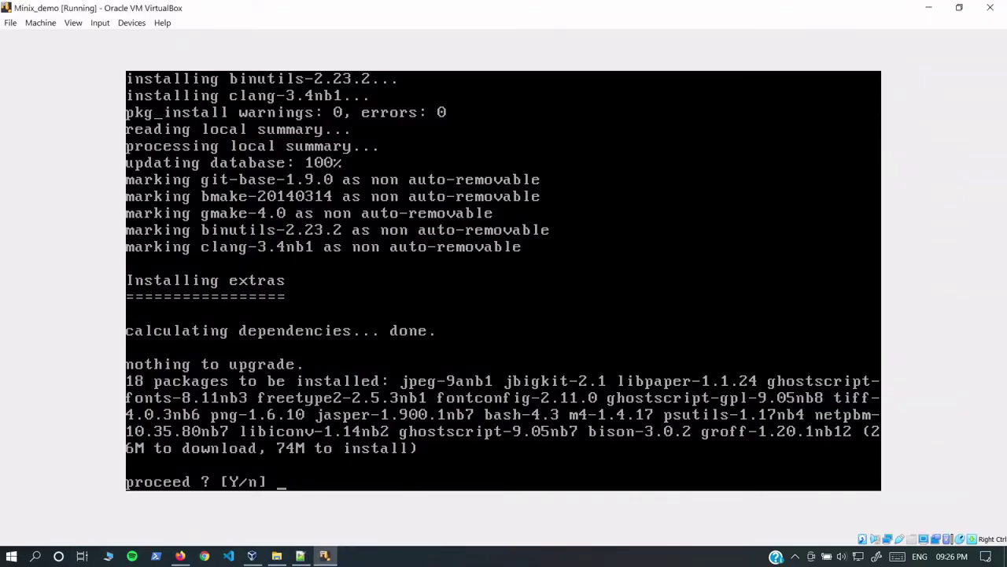
{"action": "type", "text": "y"}
{"action": "key", "text": "Return"}
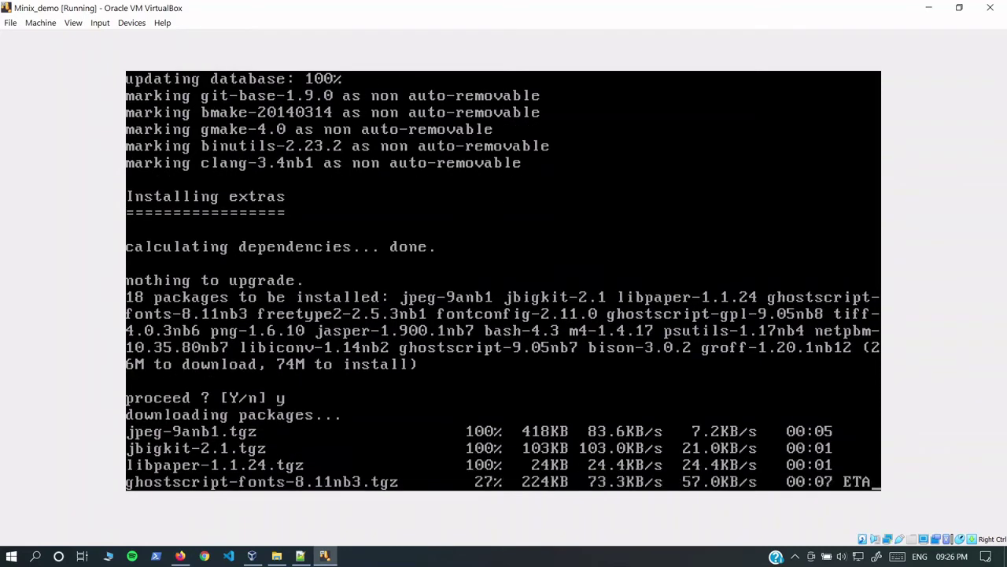
Step: Check the recording window and return to the desktop running the Minix VM
{"action": "key", "text": "super+Tab"}
{"action": "left_click", "coordinate": [386, 307]}
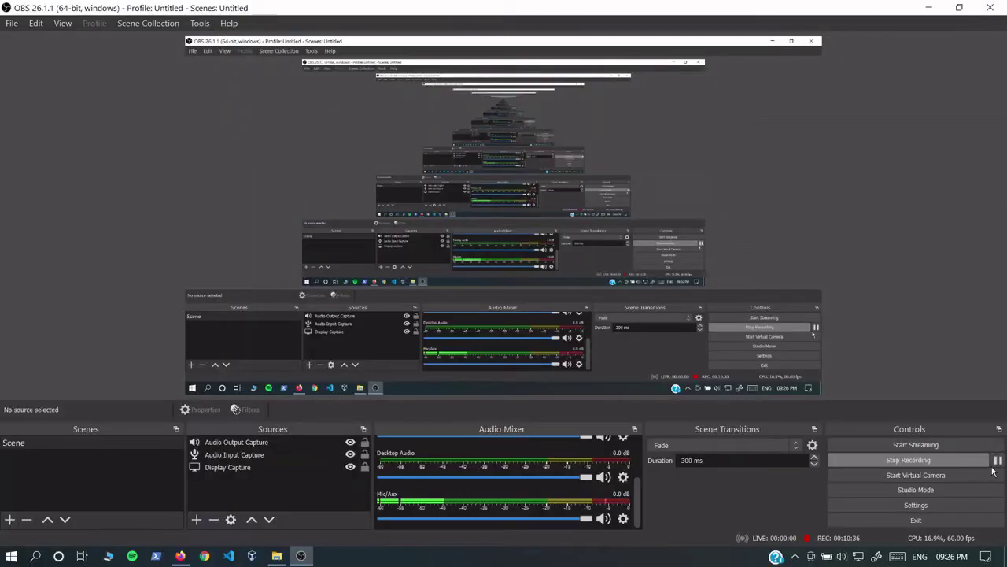
{"action": "left_click", "coordinate": [81, 556]}
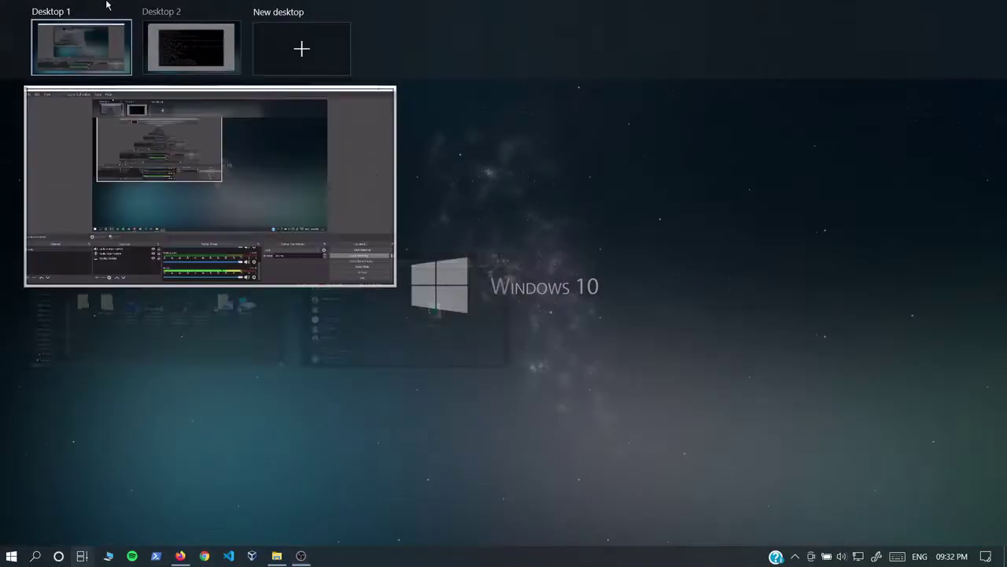
{"action": "left_click", "coordinate": [189, 48]}
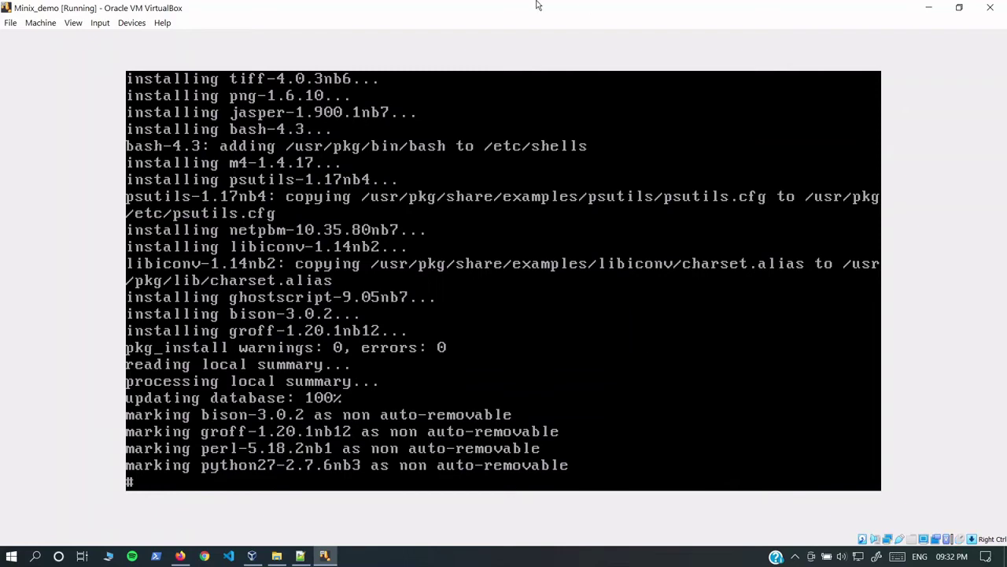
Step: Snap the VM to the right half with the Firefox user guide on the left
{"action": "left_click_drag", "start_coordinate": [515, 6], "coordinate": [1006, 236]}
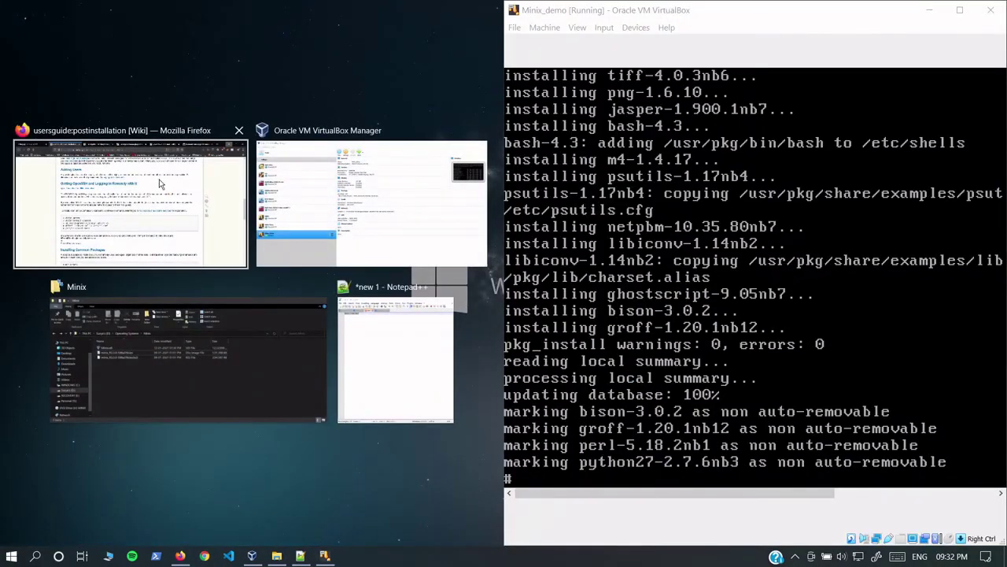
{"action": "left_click", "coordinate": [163, 183]}
{"action": "scroll", "coordinate": [264, 331], "scroll_direction": "down", "scroll_amount": 5}
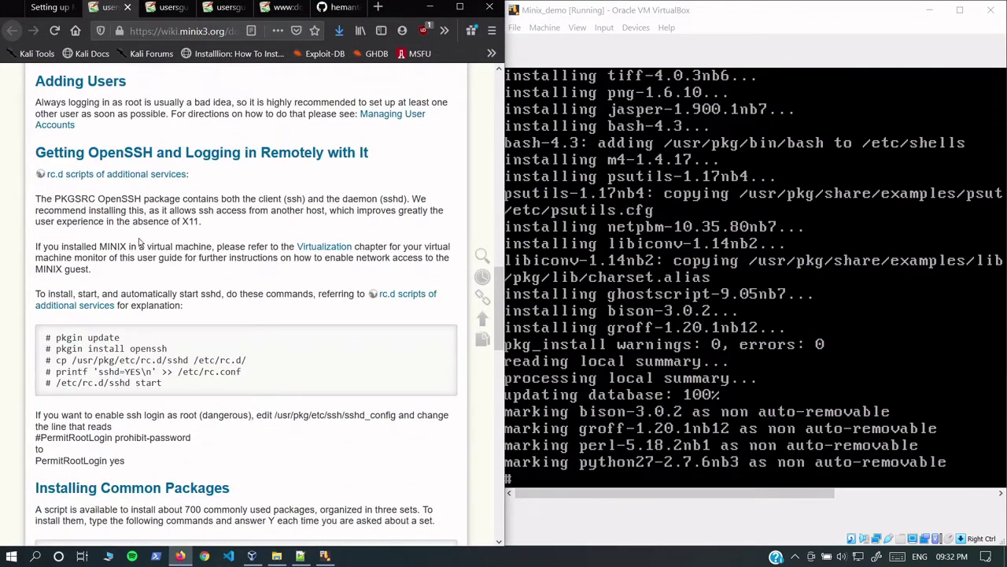
Step: Run pkgin update again in the VM, confirming the database is up-to-date
{"action": "left_click", "coordinate": [885, 410]}
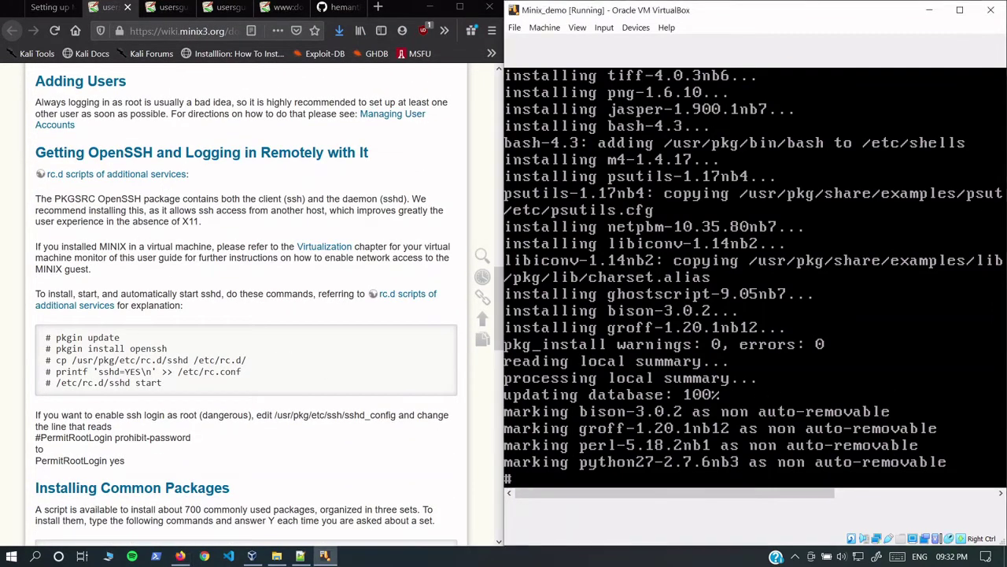
{"action": "type", "text": "pkgin update"}
{"action": "key", "text": "BackSpace"}
{"action": "key", "text": "BackSpace"}
{"action": "key", "text": "BackSpace"}
{"action": "key", "text": "BackSpace"}
{"action": "type", "text": "daet"}
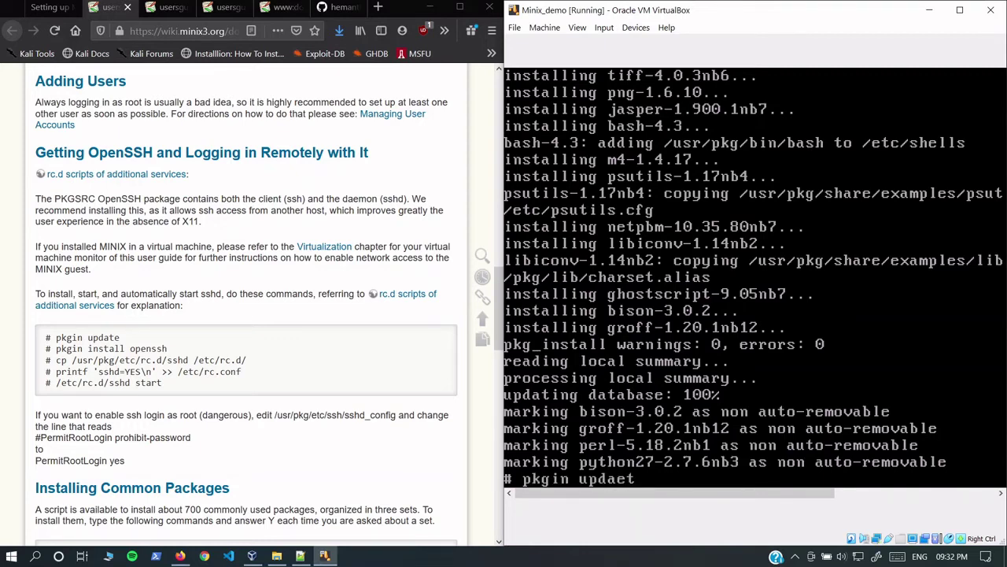
{"action": "key", "text": "BackSpace"}
{"action": "key", "text": "BackSpace"}
{"action": "type", "text": "te"}
{"action": "key", "text": "Return"}
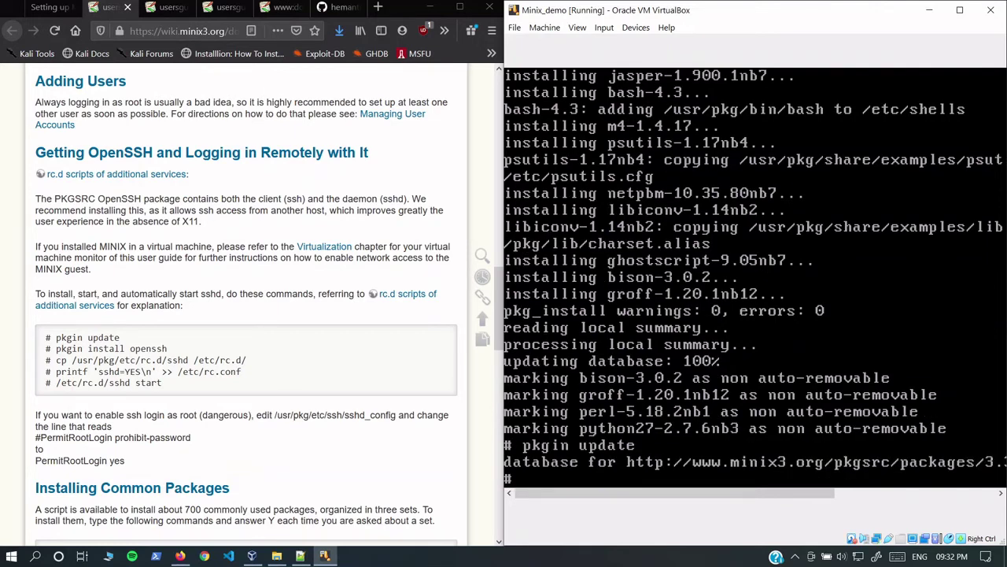
Step: Maximize the VM window, then restore the side-by-side split with Firefox
{"action": "double_click", "coordinate": [810, 13]}
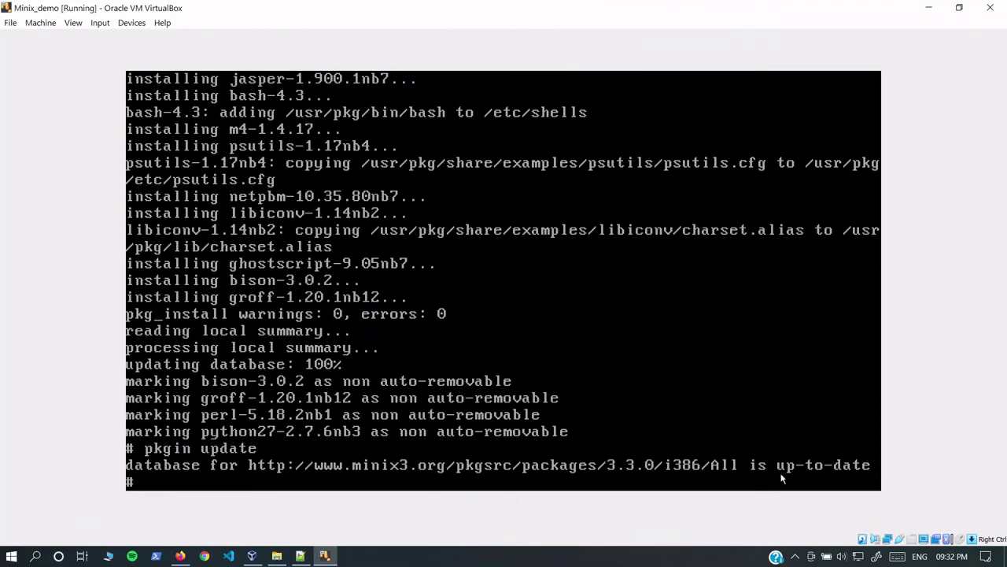
{"action": "double_click", "coordinate": [650, 7]}
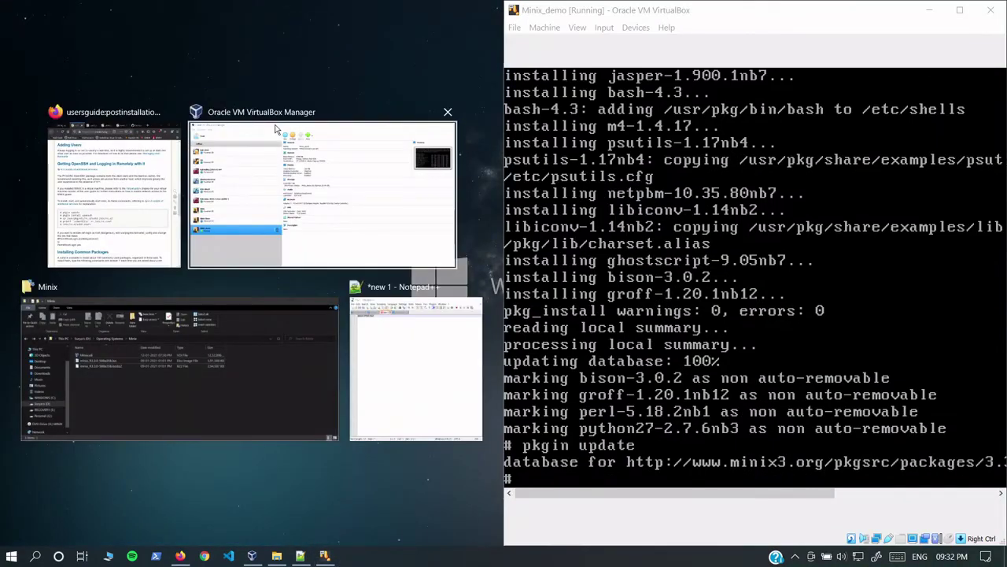
{"action": "key", "text": "Return"}
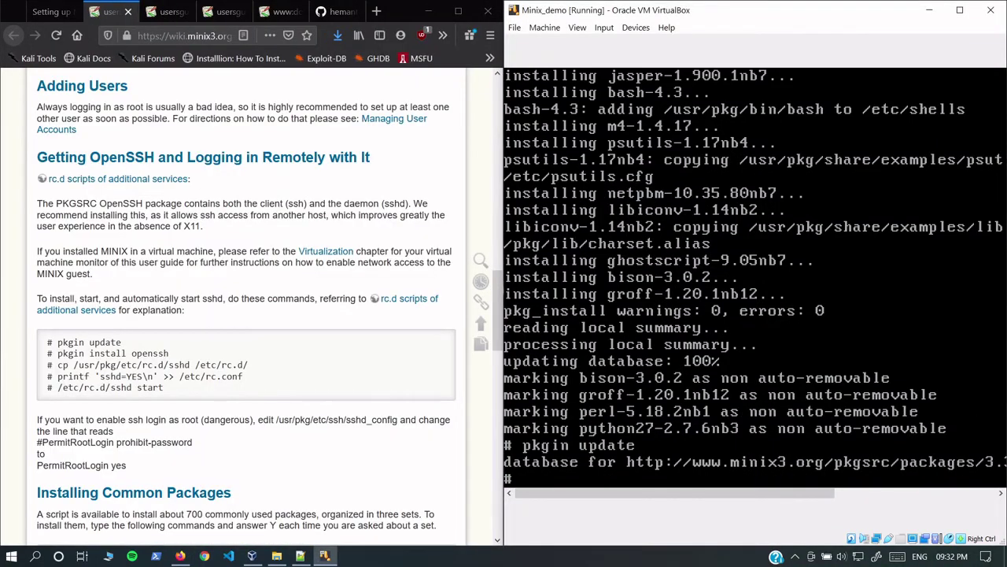
Step: Install openssh with pkgin install openssh and try copying the sshd script to /etc/rc.d/
{"action": "type", "text": "pkgin install "}
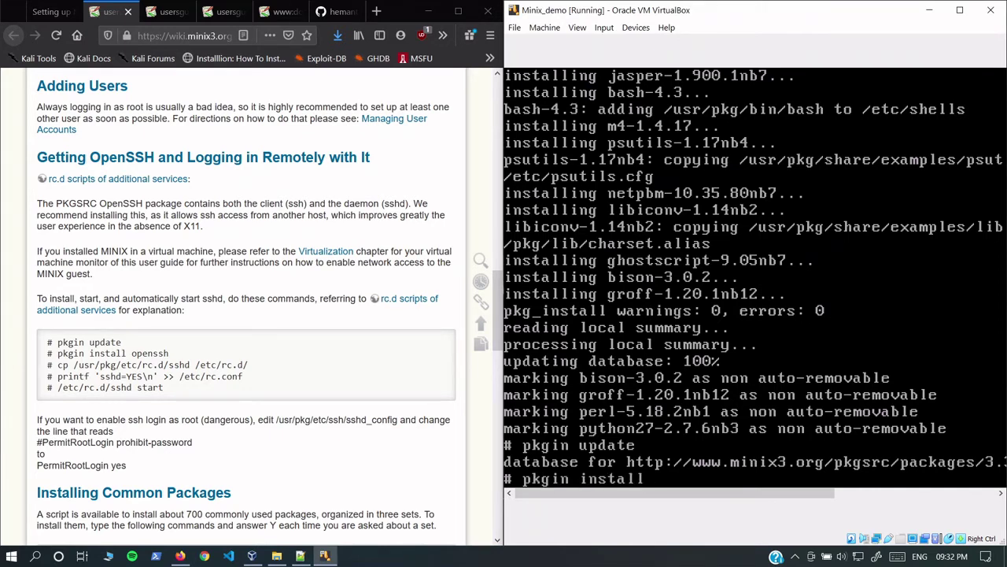
{"action": "type", "text": "openssh"}
{"action": "key", "text": "Return"}
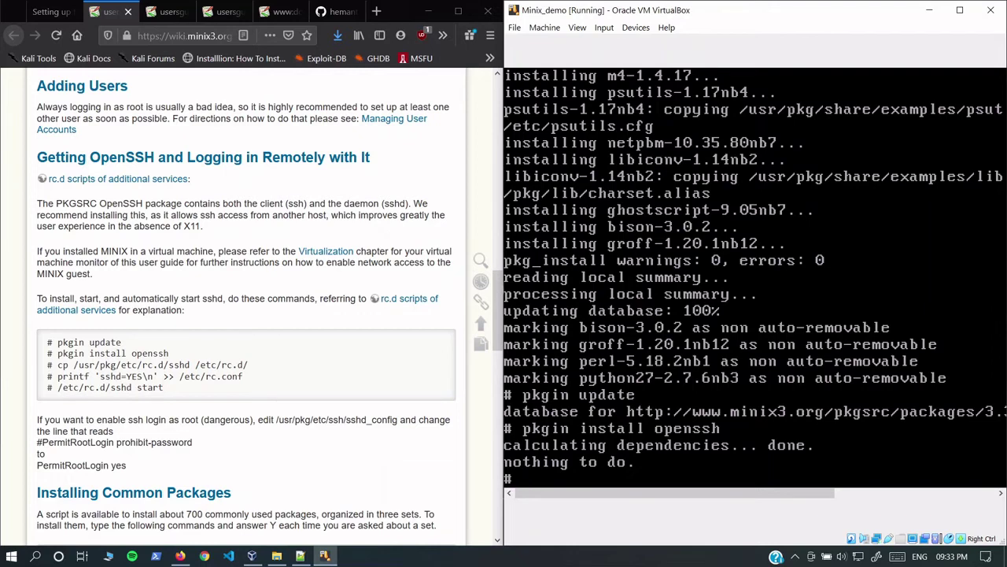
{"action": "type", "text": "cp /usr/pkg/etc"}
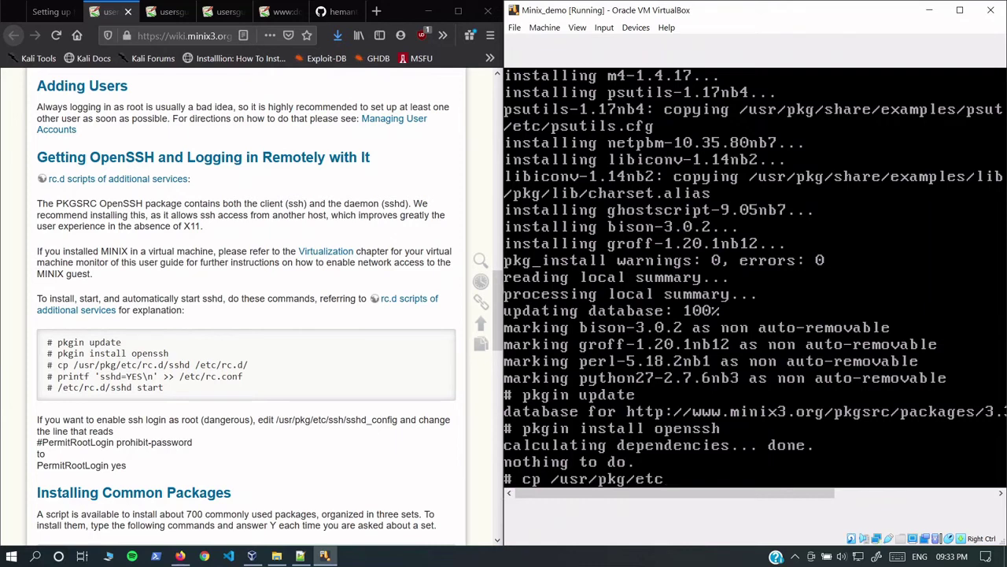
{"action": "type", "text": "/rc.d/sshd /etc"}
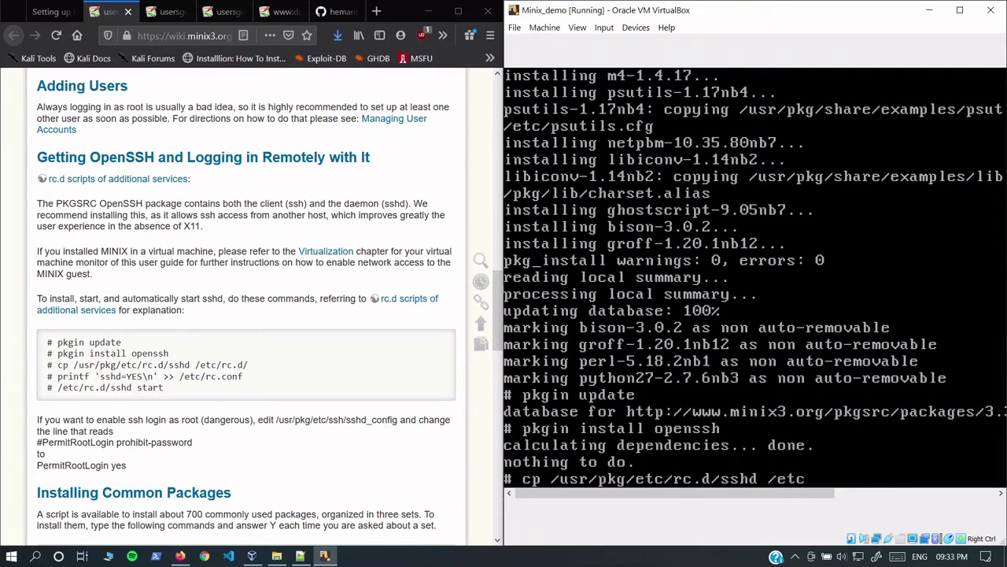
{"action": "type", "text": "/rc.d/"}
{"action": "key", "text": "Return"}
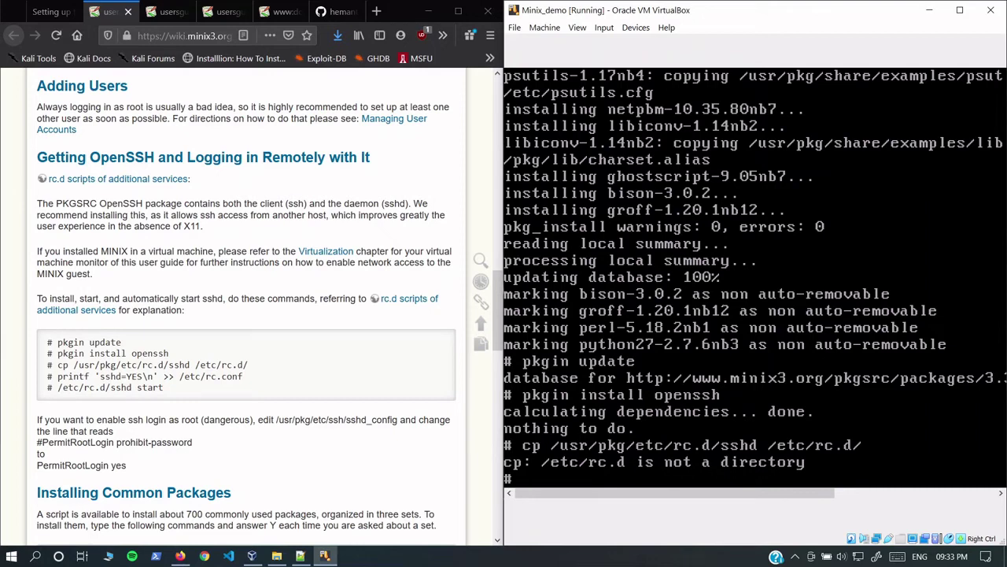
Step: Create the /etc/rc.d directory and copy /usr/pkg/etc/rc.d/sshd into it
{"action": "type", "text": "cd /etc/"}
{"action": "key", "text": "Return"}
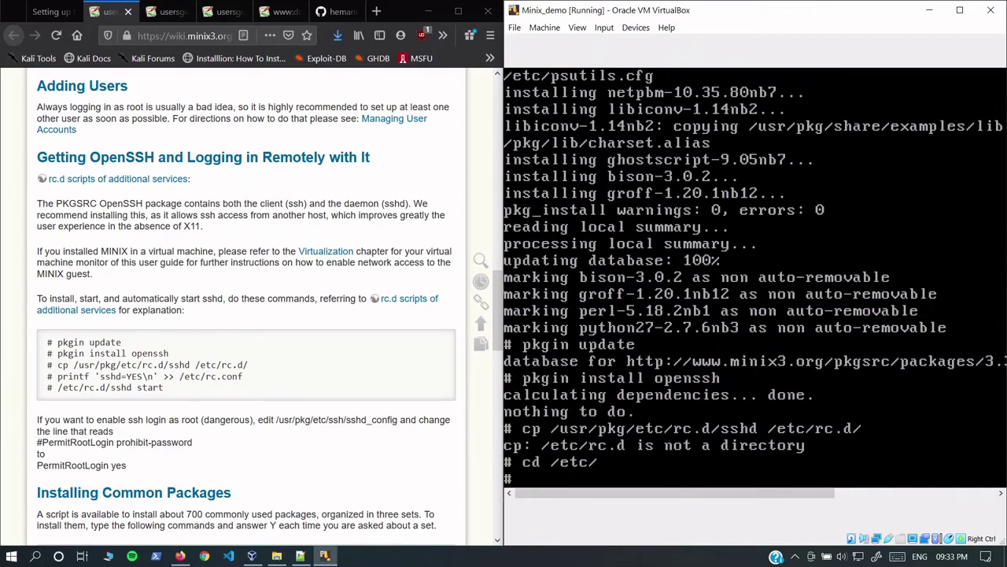
{"action": "type", "text": "ls"}
{"action": "key", "text": "Return"}
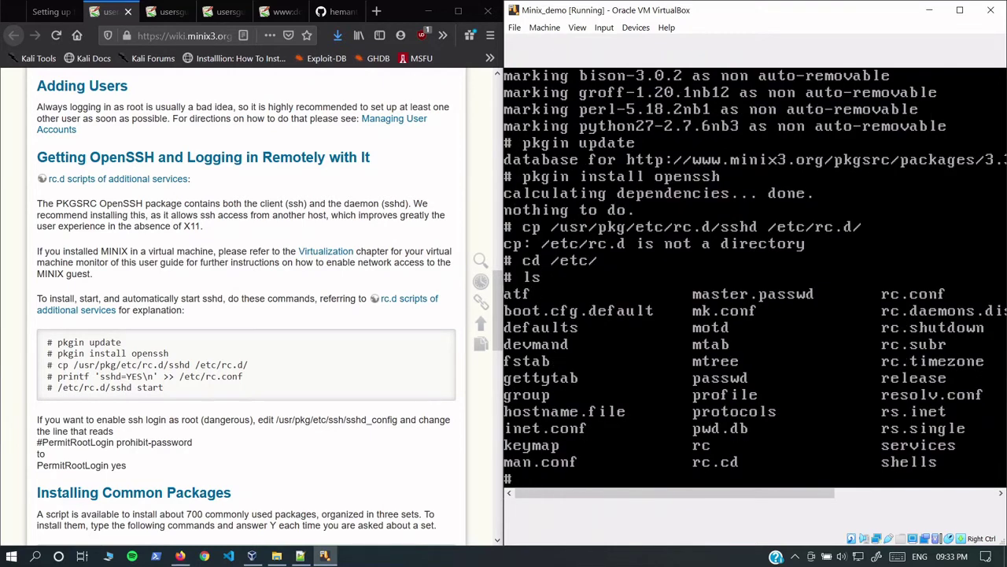
{"action": "type", "text": "mkdir rc.d"}
{"action": "key", "text": "Return"}
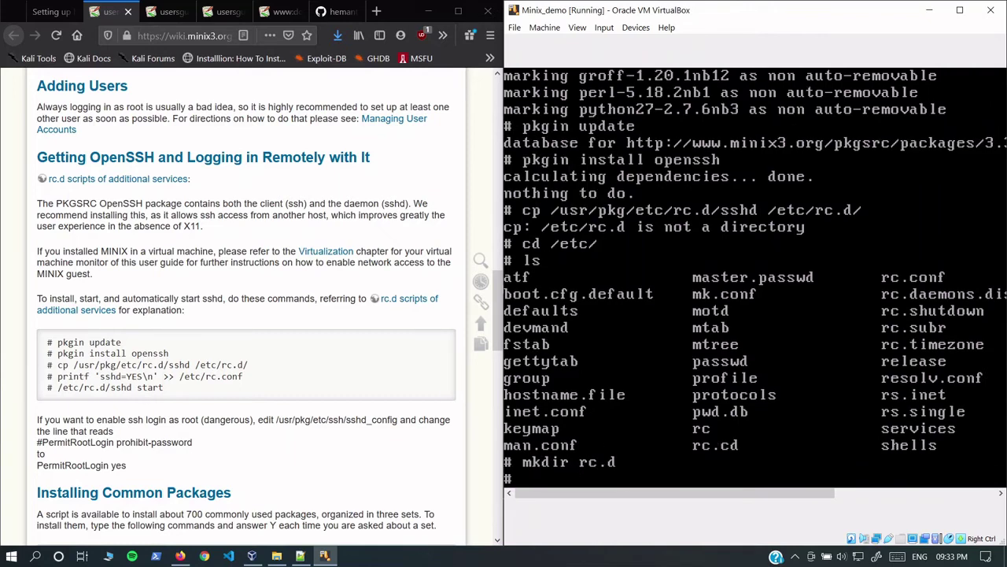
{"action": "key", "text": "Up"}
{"action": "key", "text": "Up"}
{"action": "key", "text": "Up"}
{"action": "key", "text": "Up"}
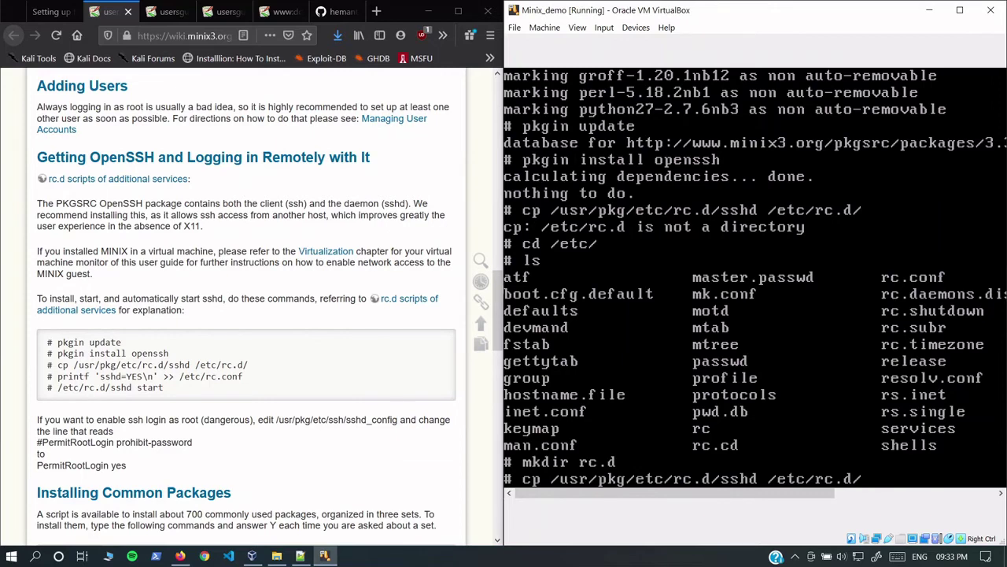
{"action": "key", "text": "Return"}
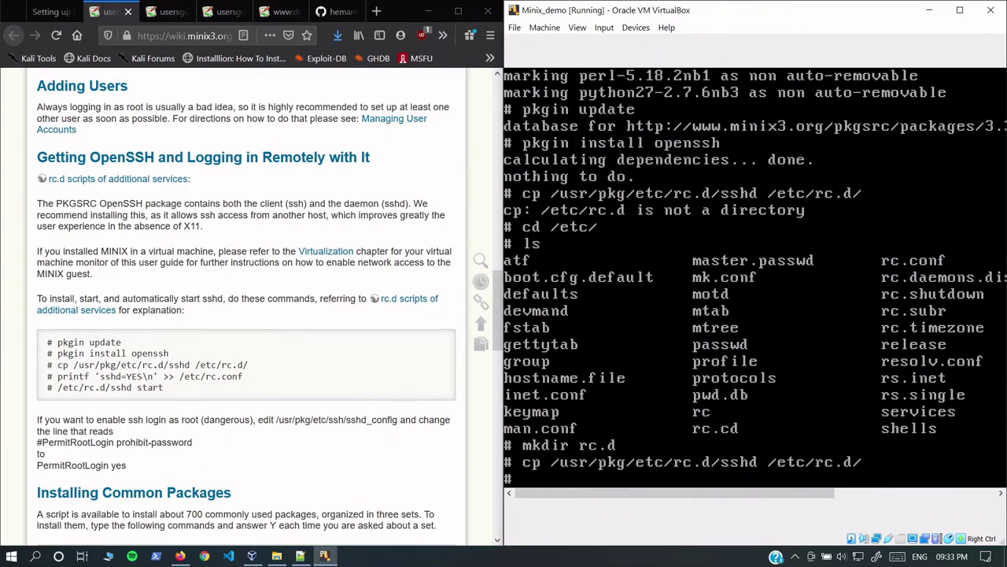
Step: Append sshd=YES to /etc/rc.conf and confirm it with cat
{"action": "type", "text": "printf '"}
{"action": "key", "text": "BackSpace"}
{"action": "type", "text": "'sshd=YE"}
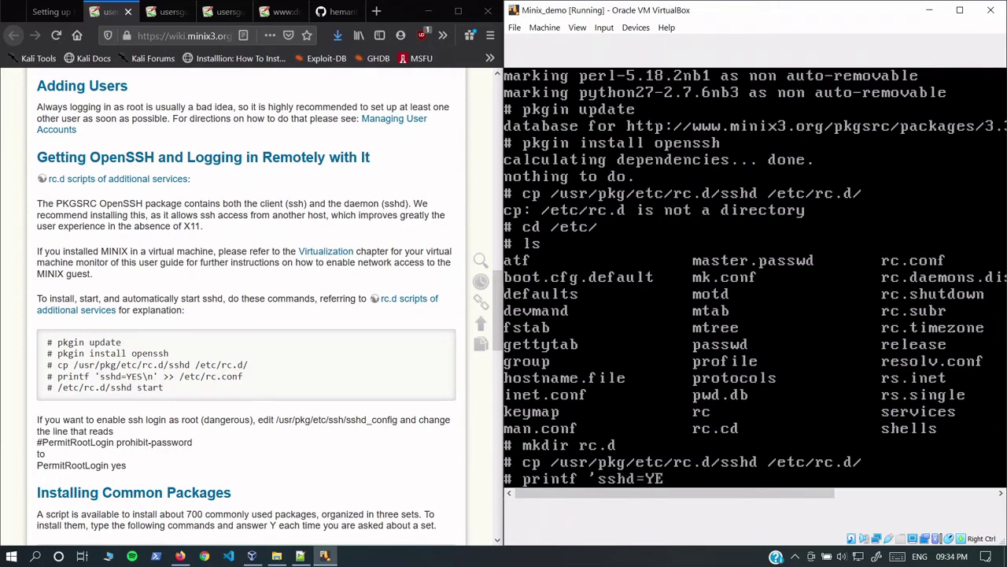
{"action": "type", "text": "S\\n' >> /etc/rc.cond"}
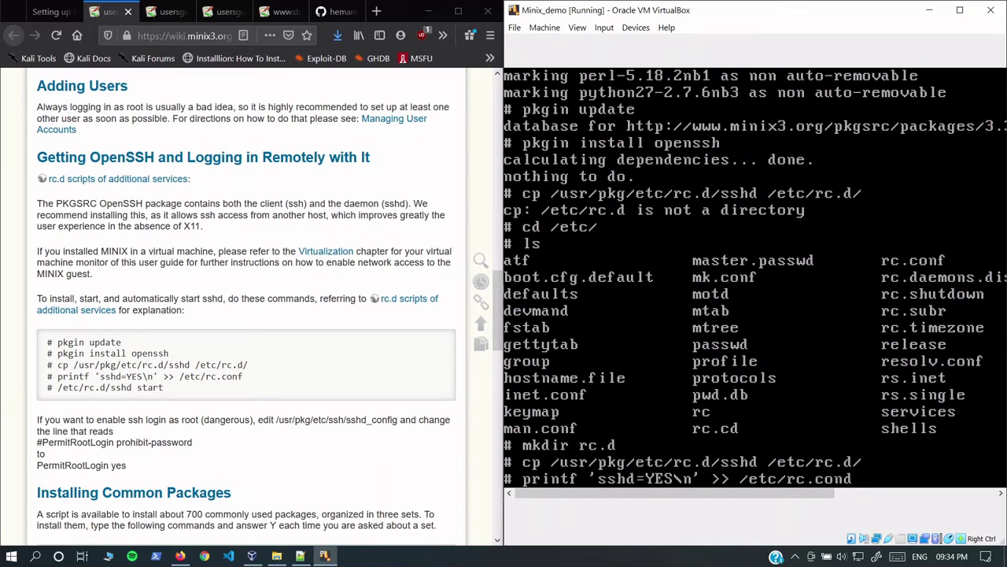
{"action": "key", "text": "BackSpace"}
{"action": "type", "text": "f"}
{"action": "key", "text": "Return"}
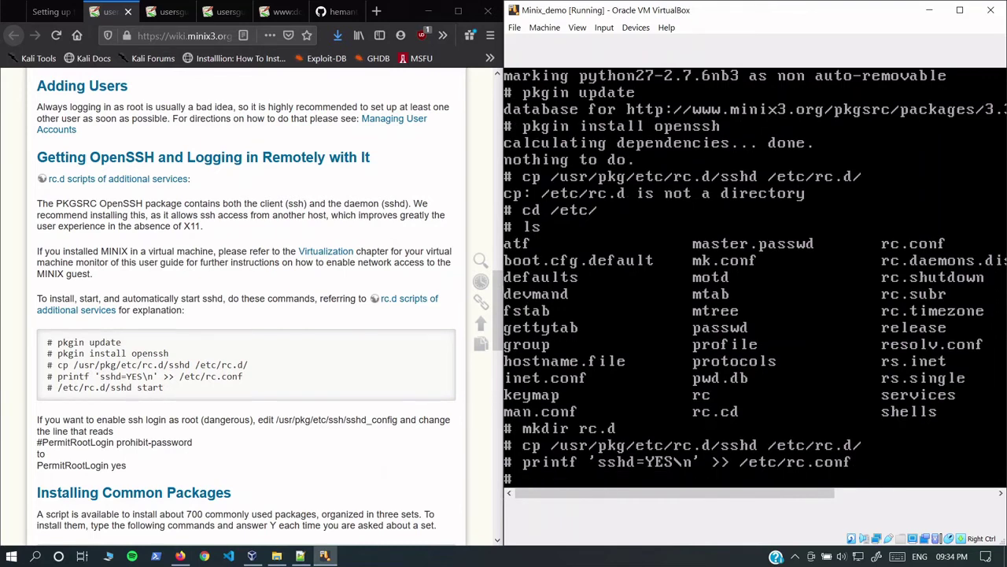
{"action": "type", "text": "cat /etc/rc.conf"}
{"action": "key", "text": "Return"}
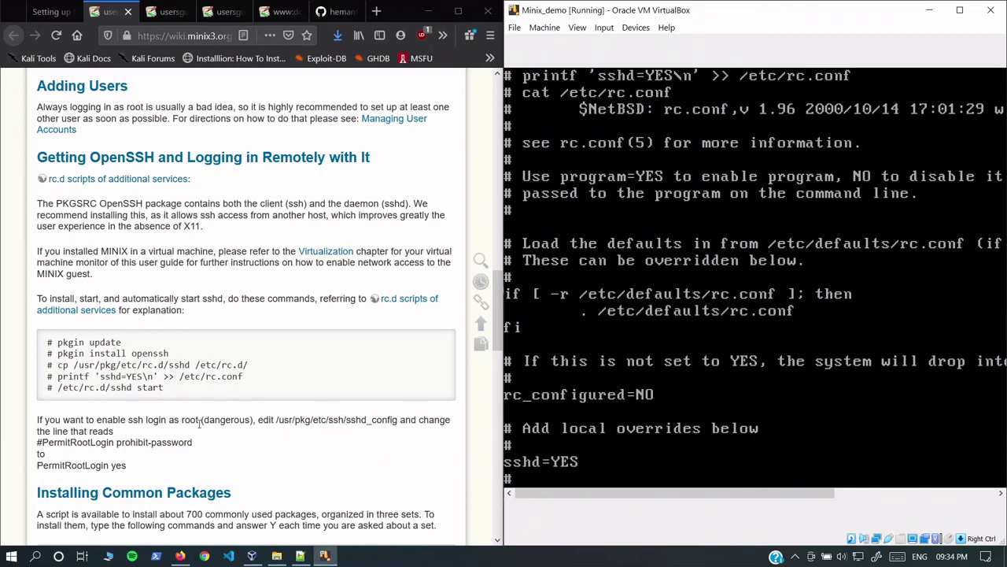
{"action": "left_click", "coordinate": [619, 459]}
{"action": "type", "text": "clear"}
{"action": "key", "text": "Return"}
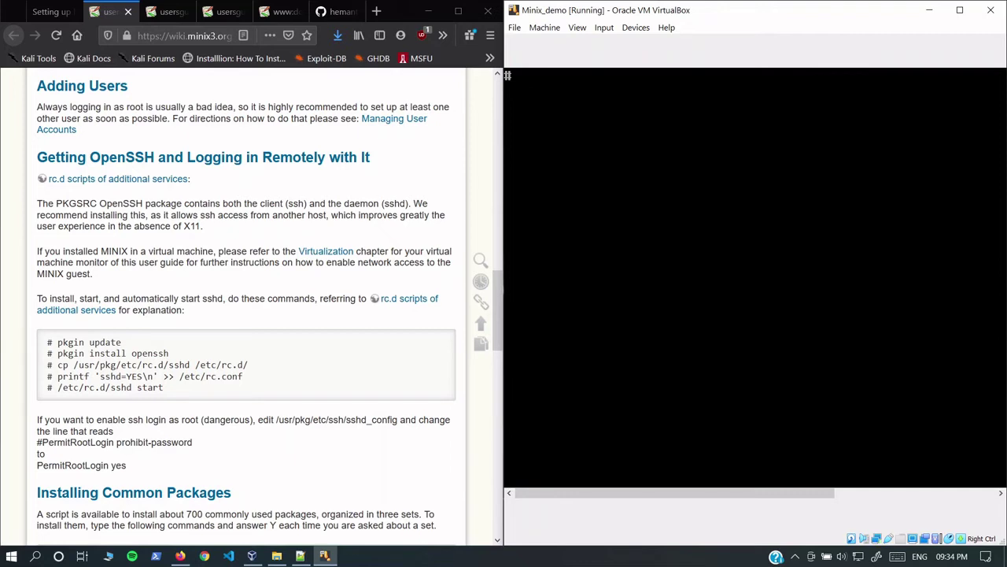
{"action": "type", "text": "vi /usr/pkg/etc/"}
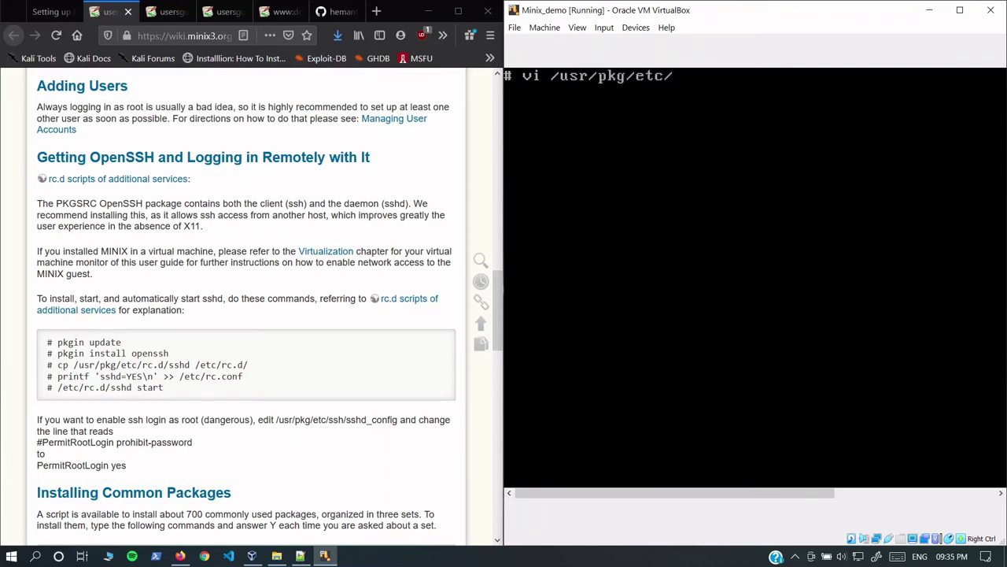
{"action": "type", "text": "ssh/sshd_config"}
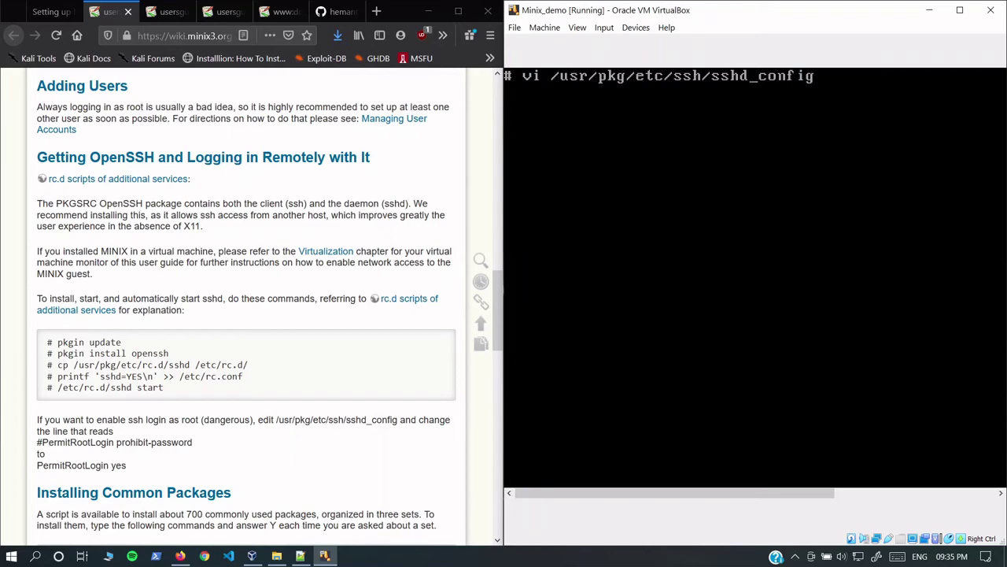
{"action": "key", "text": "Return"}
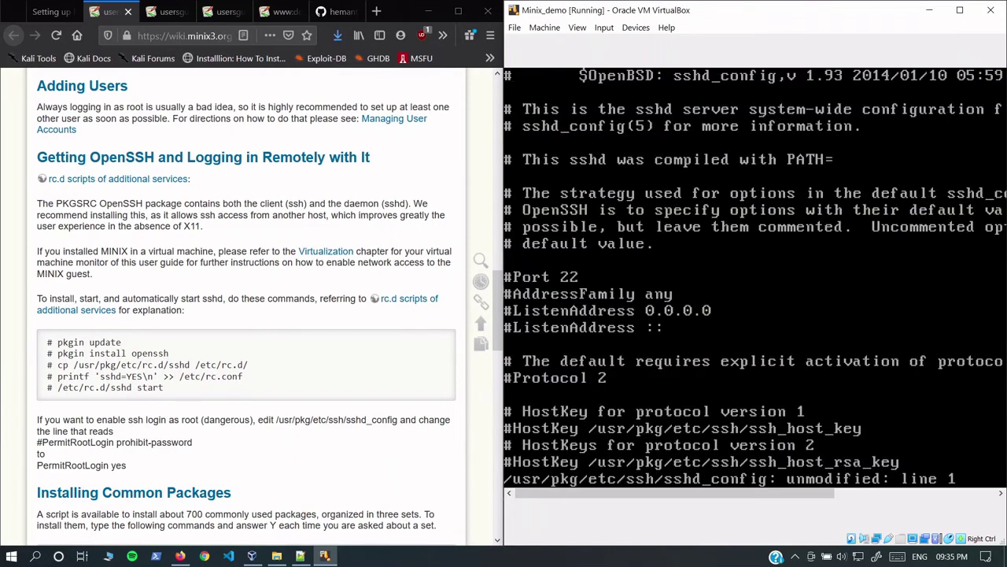
{"action": "key", "text": "Down"}
{"action": "key", "text": "Down"}
{"action": "key", "text": "Down"}
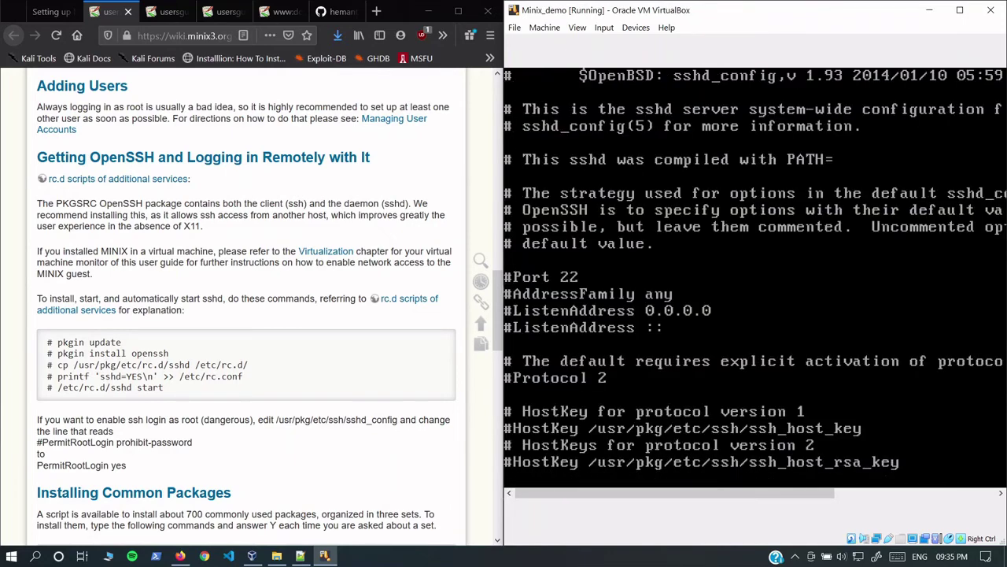
{"action": "key", "text": "Down"}
{"action": "key", "text": "Down"}
{"action": "key", "text": "Down"}
{"action": "key", "text": "Down"}
{"action": "key", "text": "Down"}
{"action": "key", "text": "Down"}
{"action": "key", "text": "Down"}
{"action": "key", "text": "Down"}
{"action": "key", "text": "Down"}
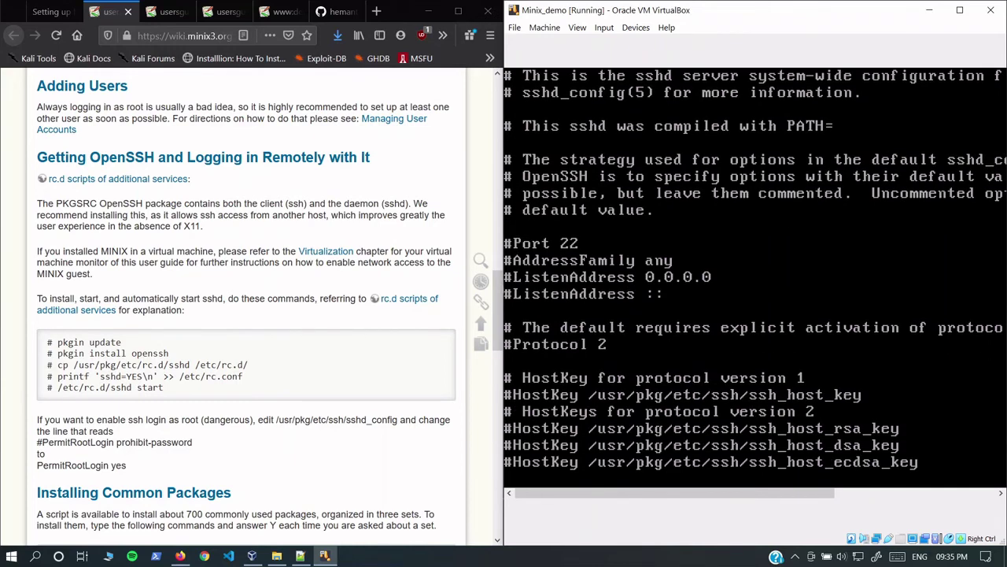
{"action": "key", "text": "Down"}
{"action": "key", "text": "Down"}
{"action": "key", "text": "Down"}
{"action": "key", "text": "Down"}
{"action": "key", "text": "Down"}
{"action": "key", "text": "Down"}
{"action": "key", "text": "Down"}
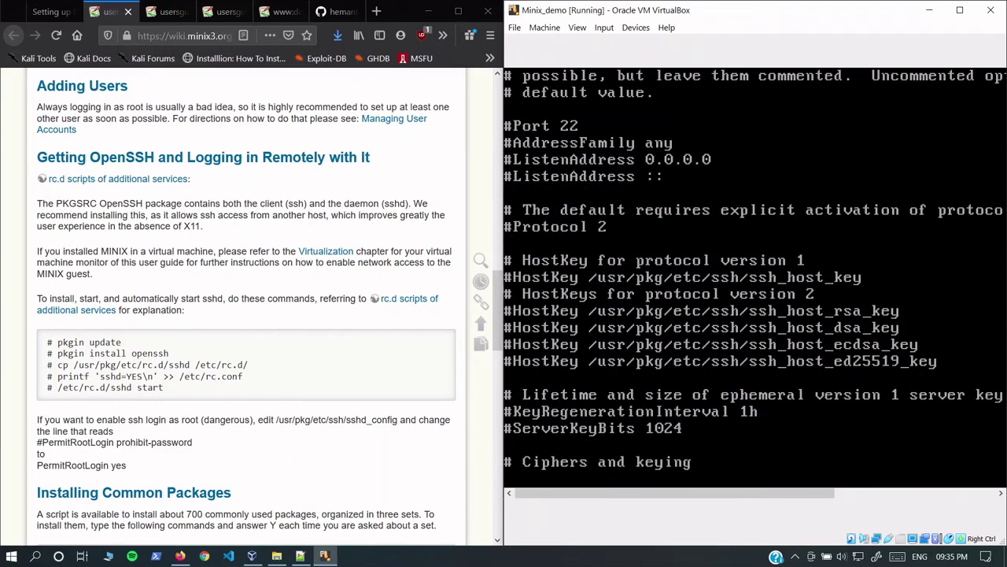
{"action": "key", "text": "Down"}
{"action": "key", "text": "Down"}
{"action": "key", "text": "Down"}
{"action": "key", "text": "Down"}
{"action": "key", "text": "Down"}
{"action": "key", "text": "Down"}
{"action": "key", "text": "Down"}
{"action": "key", "text": "Down"}
{"action": "key", "text": "Down"}
{"action": "key", "text": "Down"}
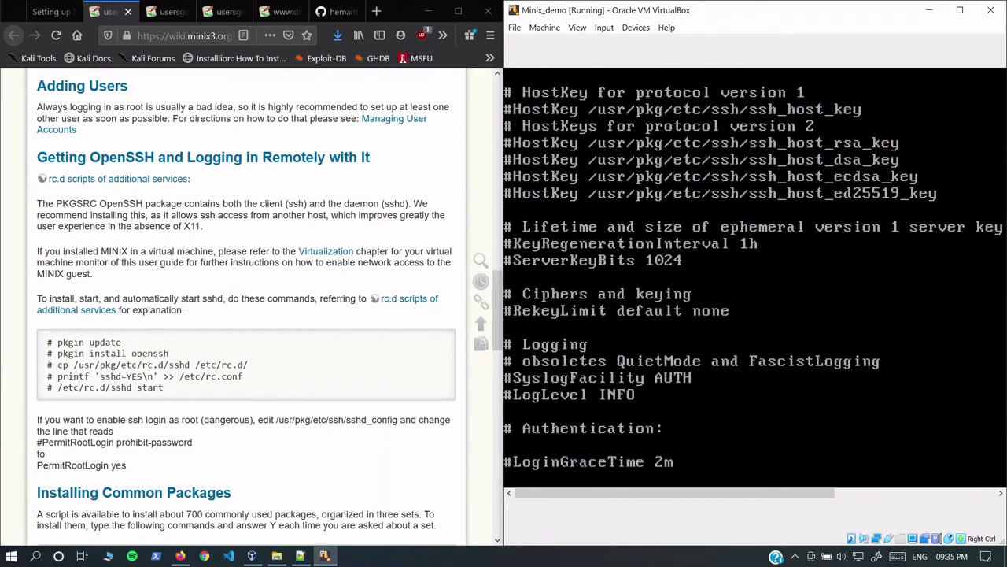
{"action": "key", "text": "Down"}
{"action": "key", "text": "Down"}
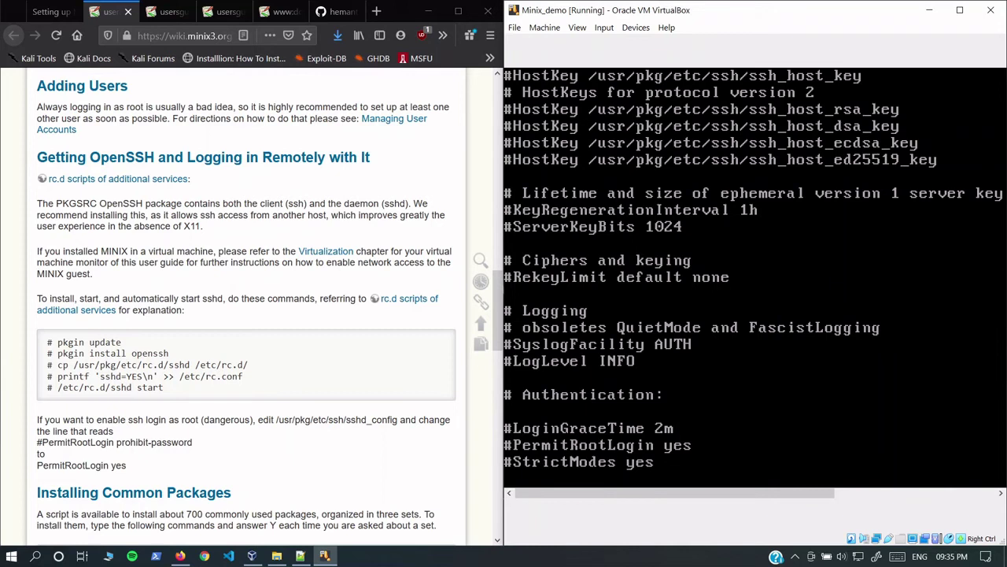
{"action": "key", "text": "Right"}
{"action": "key", "text": "Right"}
{"action": "key", "text": "Right"}
{"action": "key", "text": "Left"}
{"action": "key", "text": "Left"}
{"action": "key", "text": "Left"}
{"action": "key", "text": "Left"}
{"action": "key", "text": "Right"}
{"action": "type", "text": ":q"}
{"action": "key", "text": "Return"}
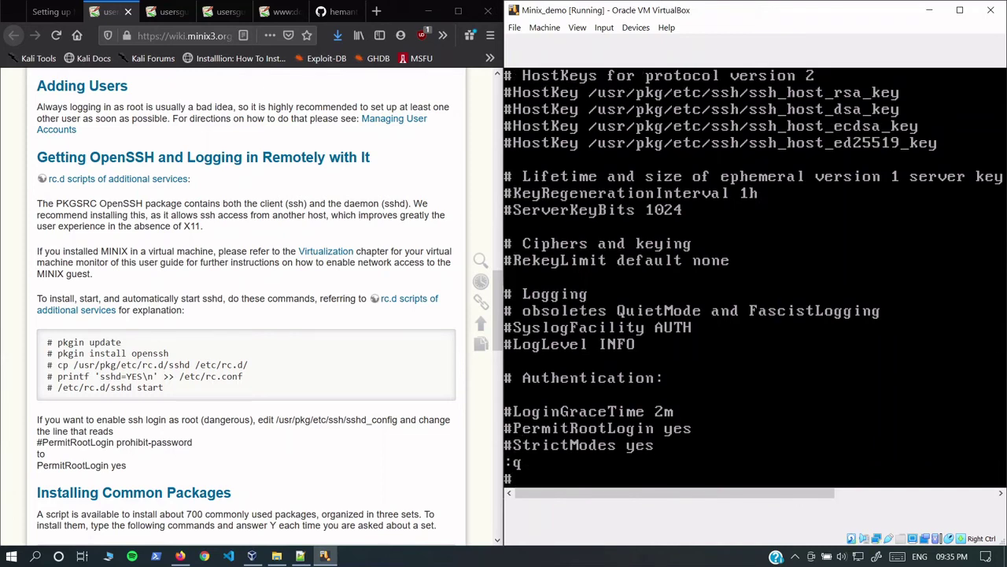
{"action": "type", "text": "clear"}
Step: Run /etc/rc.d/sshd start, generating the RSA, DSA and ED25519 host keys
{"action": "key", "text": "Return"}
{"action": "type", "text": "/etch"}
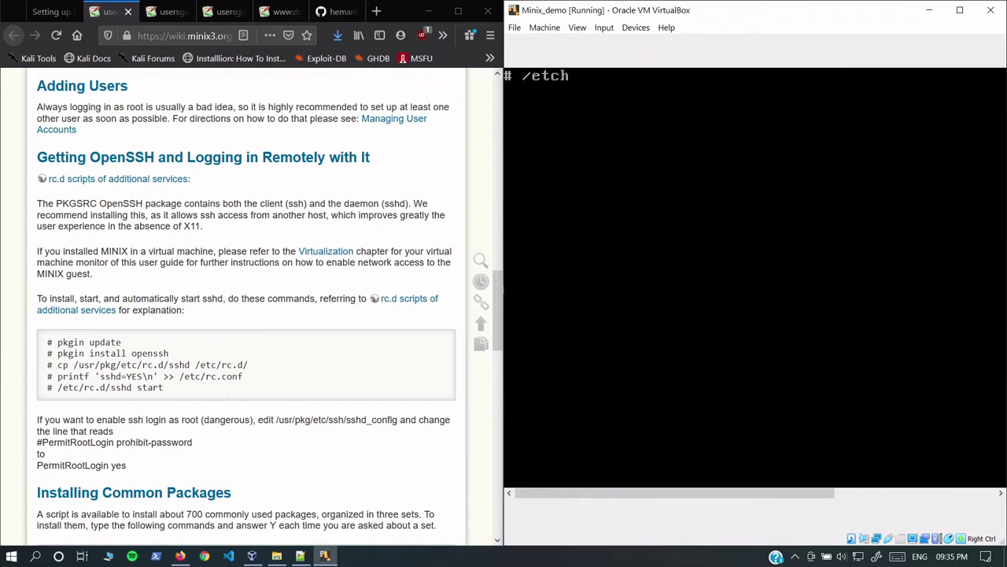
{"action": "key", "text": "BackSpace"}
{"action": "type", "text": "/"}
{"action": "type", "text": "rc.d"}
{"action": "type", "text": "/sshd "}
{"action": "type", "text": "star"}
{"action": "key", "text": "BackSpace"}
{"action": "type", "text": "rt"}
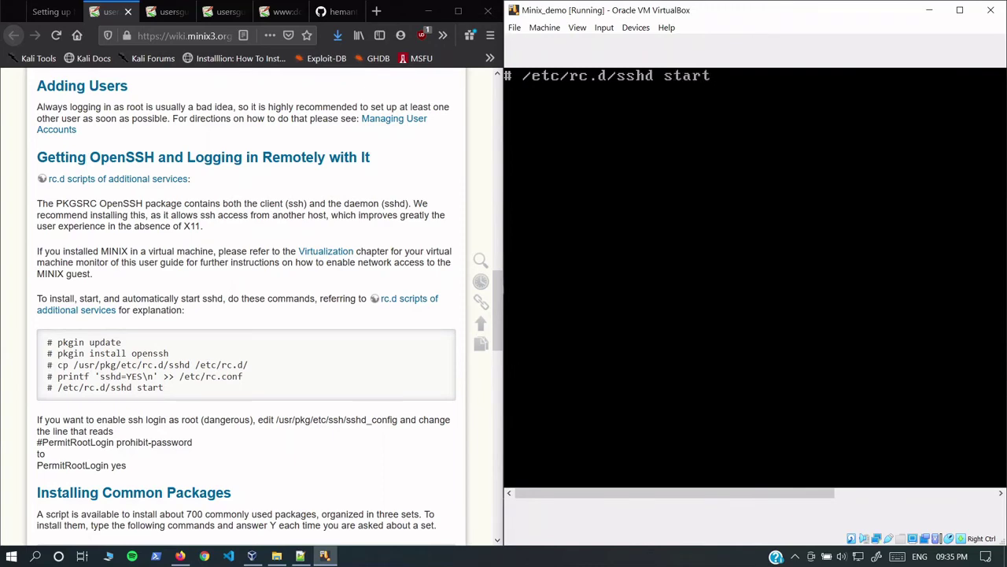
{"action": "key", "text": "Return"}
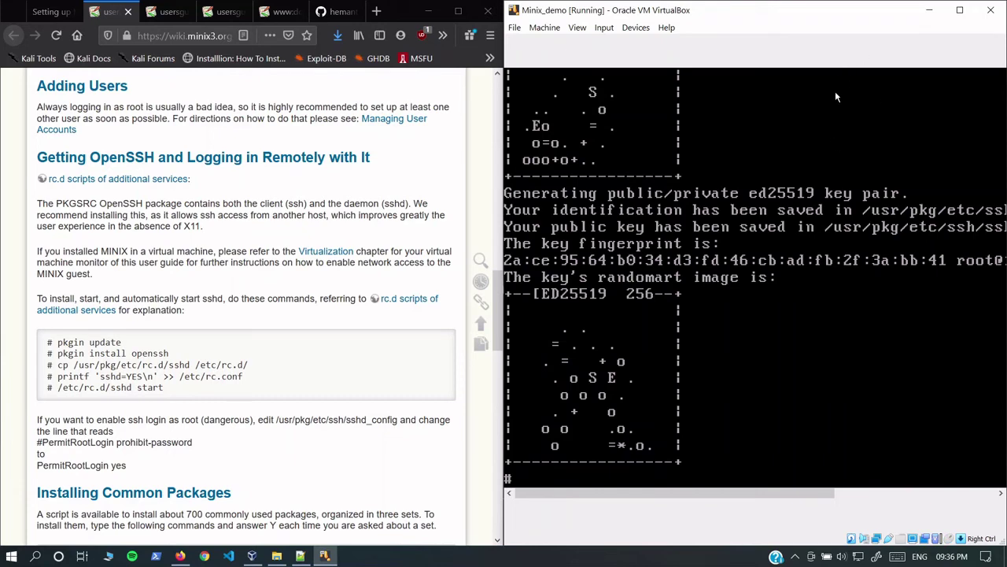
{"action": "key", "text": "ctrl+shift+Tab"}
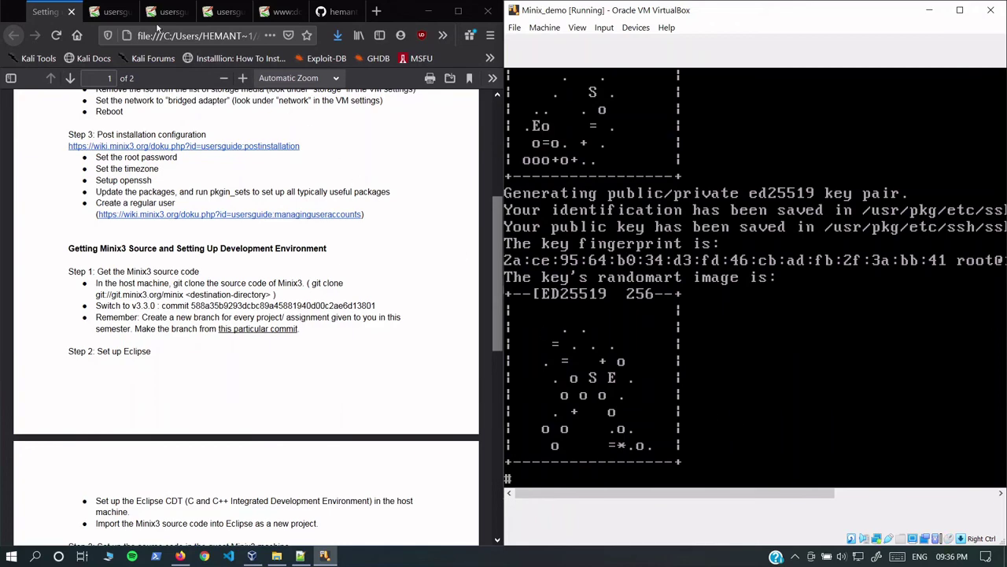
Step: Open the Managing User Accounts wiki page and select its user add example
{"action": "key", "text": "ctrl+Tab"}
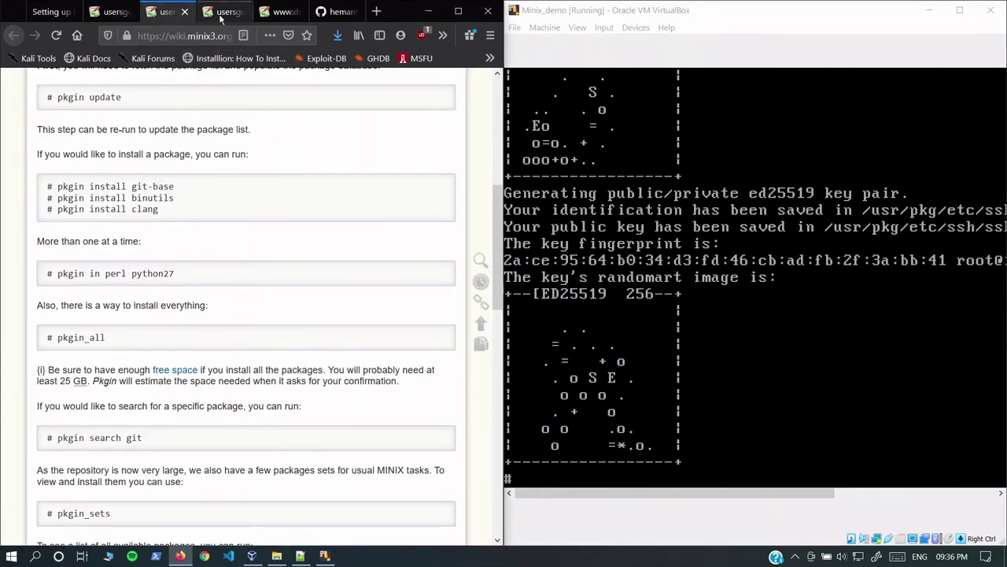
{"action": "left_click", "coordinate": [220, 13]}
{"action": "scroll", "coordinate": [221, 375], "scroll_direction": "down", "scroll_amount": 2}
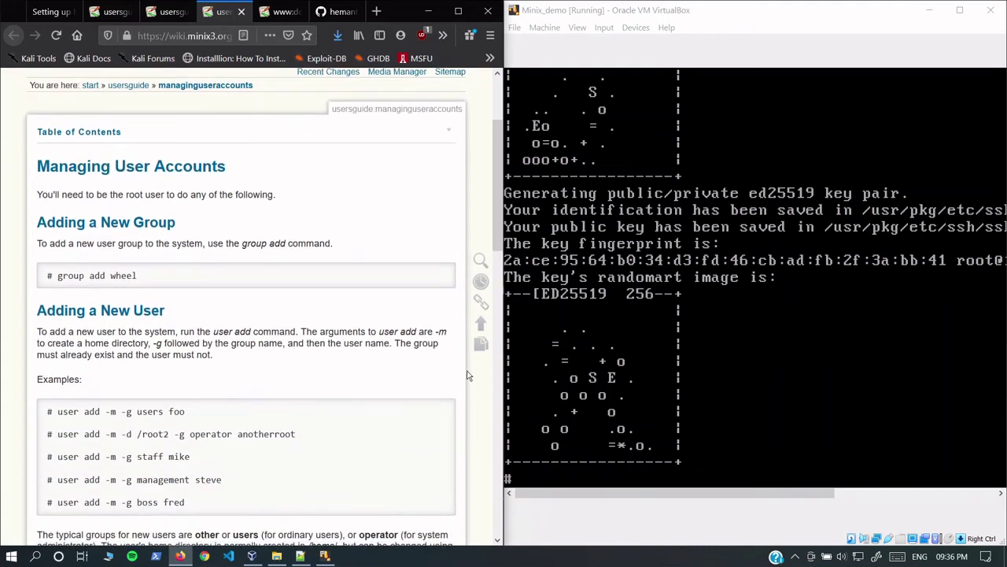
{"action": "scroll", "coordinate": [82, 417], "scroll_direction": "down", "scroll_amount": 1}
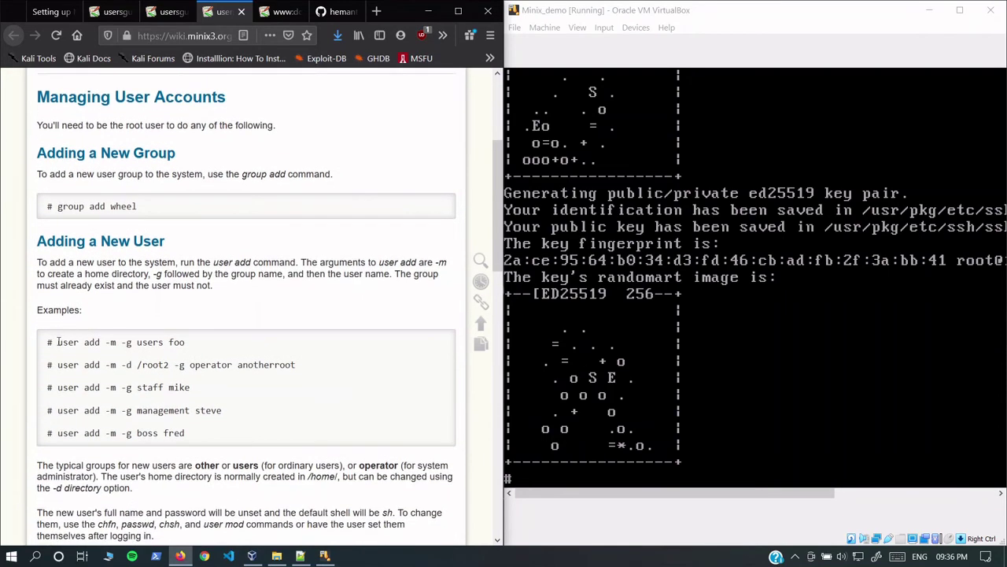
{"action": "left_click_drag", "start_coordinate": [59, 341], "coordinate": [231, 341]}
Step: Create the new account in the users group with user add -m -g users
{"action": "left_click", "coordinate": [645, 364]}
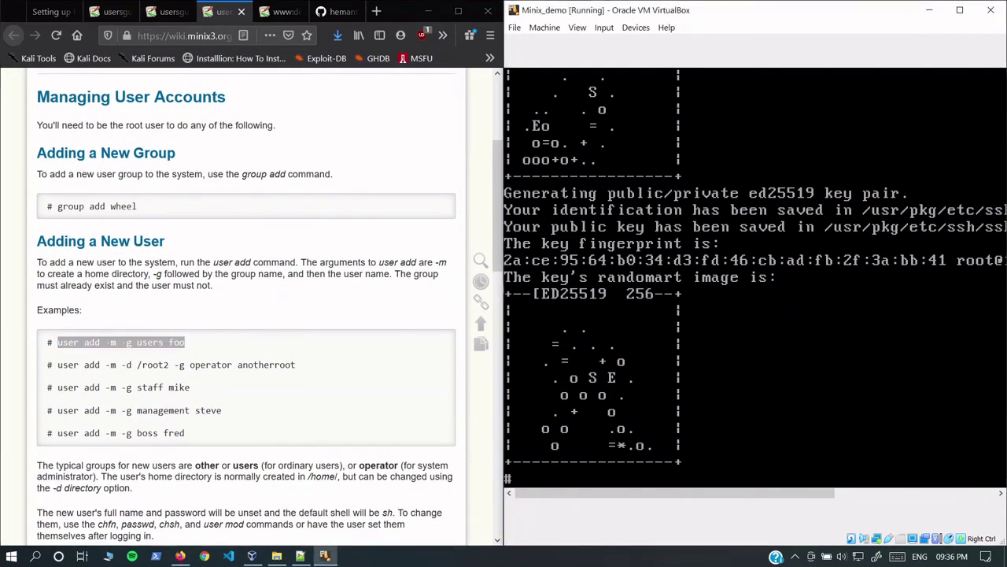
{"action": "type", "text": "user add -m -g"}
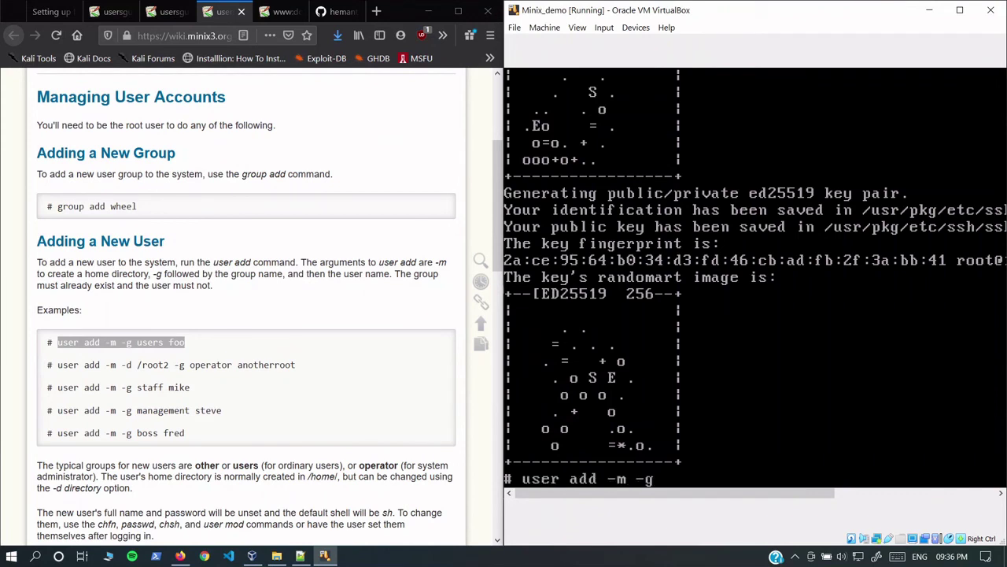
{"action": "type", "text": " users surya"}
{"action": "key", "text": "Return"}
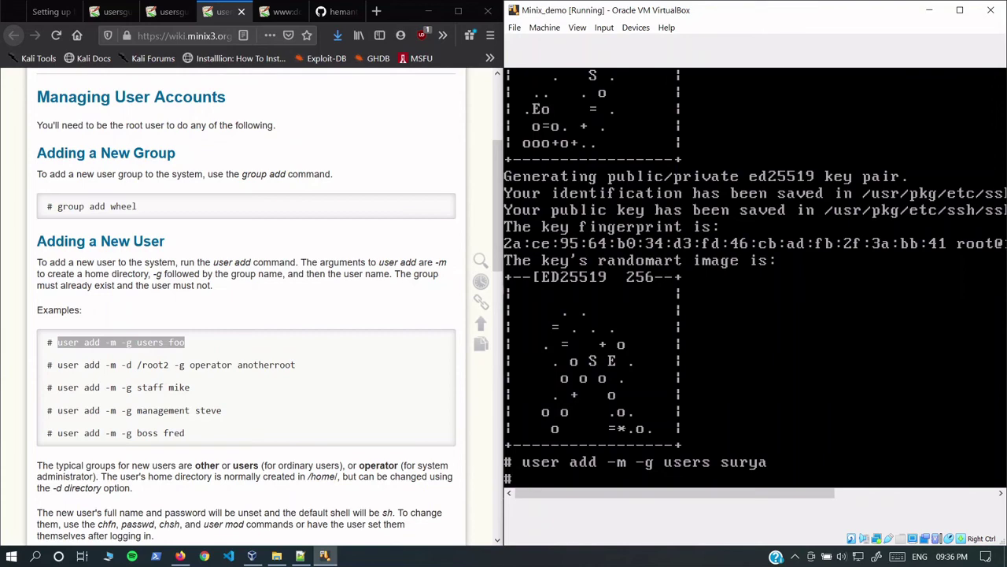
{"action": "scroll", "coordinate": [367, 358], "scroll_direction": "down", "scroll_amount": 4}
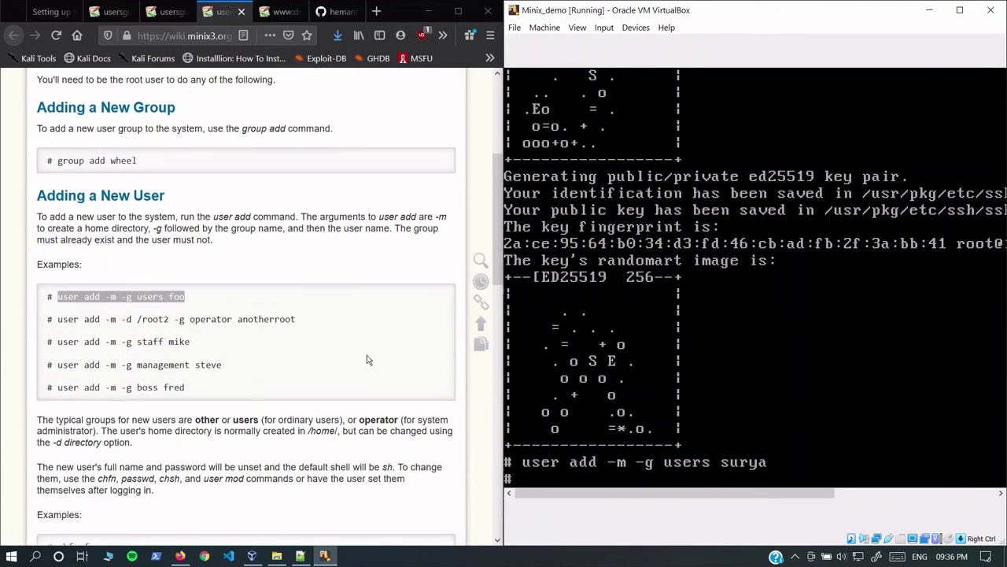
{"action": "scroll", "coordinate": [368, 358], "scroll_direction": "down", "scroll_amount": 3}
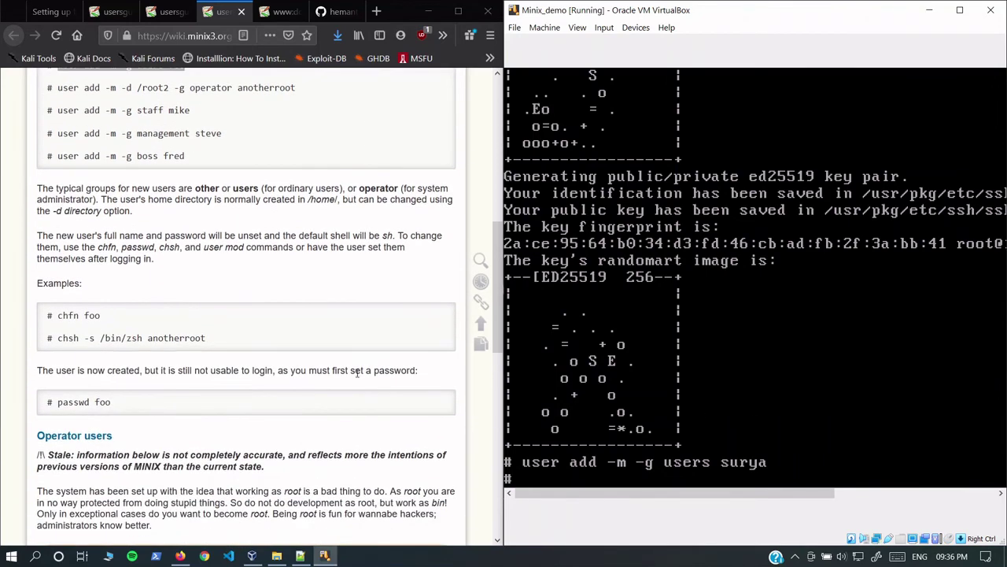
{"action": "left_click", "coordinate": [718, 382]}
Step: Run chfn surya, then exit the editor with :q! so the account details stay unchanged
{"action": "type", "text": "chfn surys"}
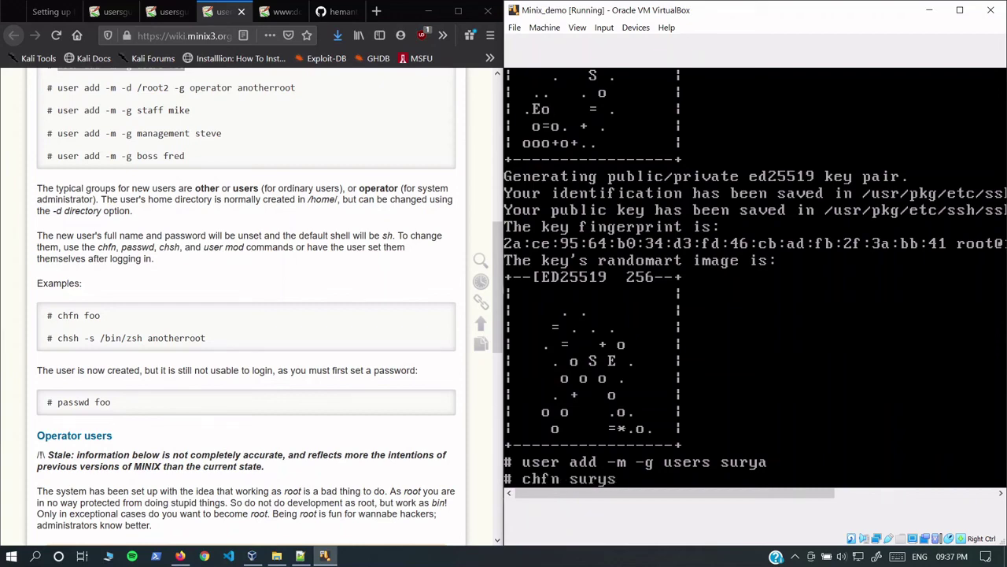
{"action": "type", "text": "a"}
{"action": "key", "text": "Return"}
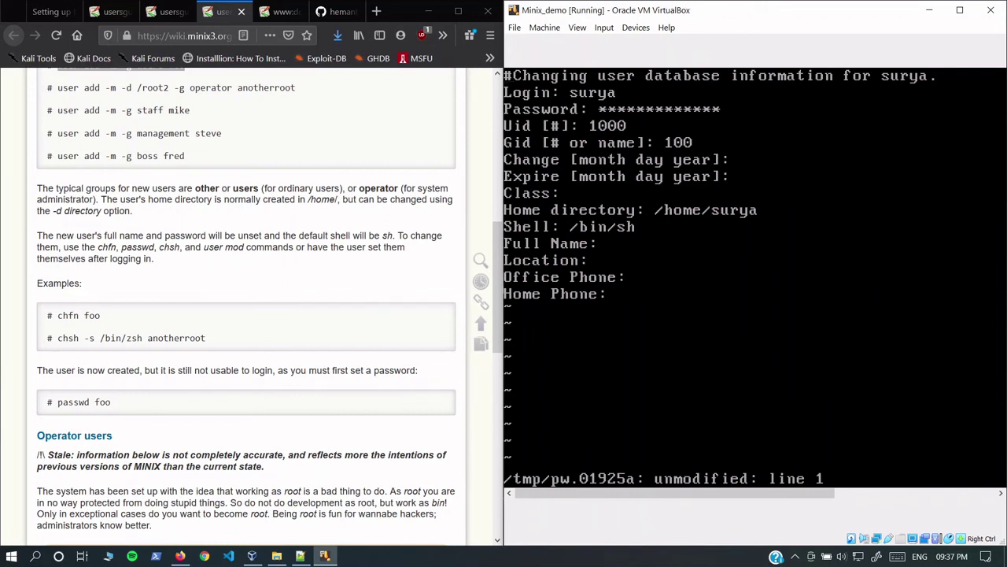
{"action": "key", "text": "Escape"}
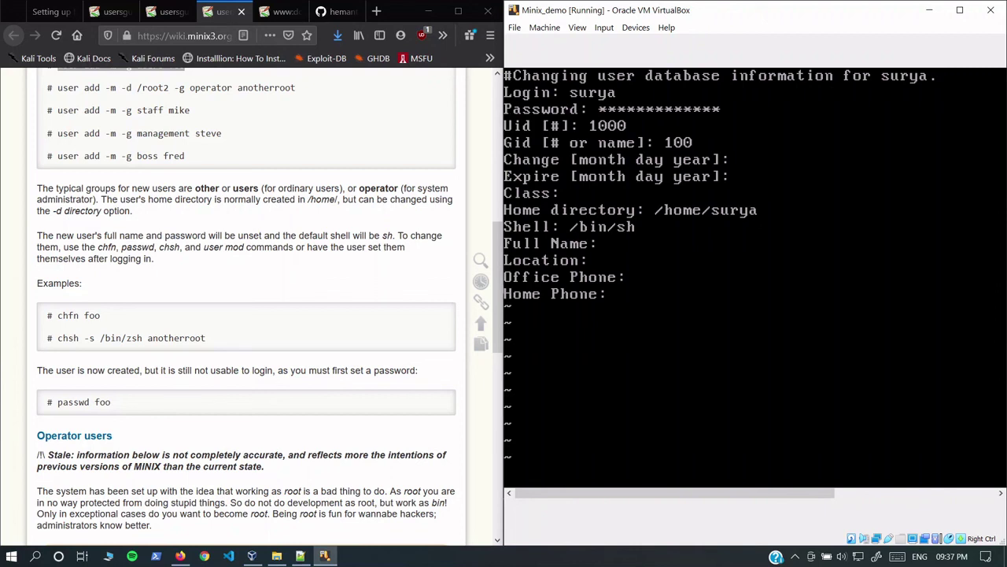
{"action": "key", "text": "Down"}
{"action": "key", "text": "Down"}
{"action": "key", "text": "Down"}
{"action": "key", "text": "Down"}
{"action": "key", "text": "Down"}
{"action": "key", "text": "Down"}
{"action": "key", "text": "Down"}
{"action": "key", "text": "q"}
{"action": "type", "text": ":l"}
{"action": "key", "text": "Return"}
{"action": "type", "text": "q"}
{"action": "key", "text": "Return"}
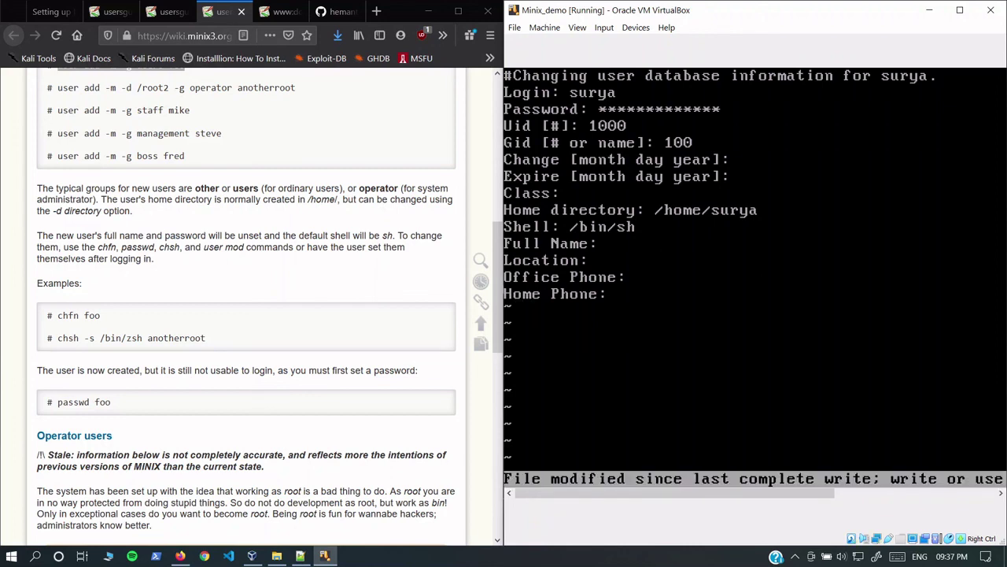
{"action": "type", "text": ":"}
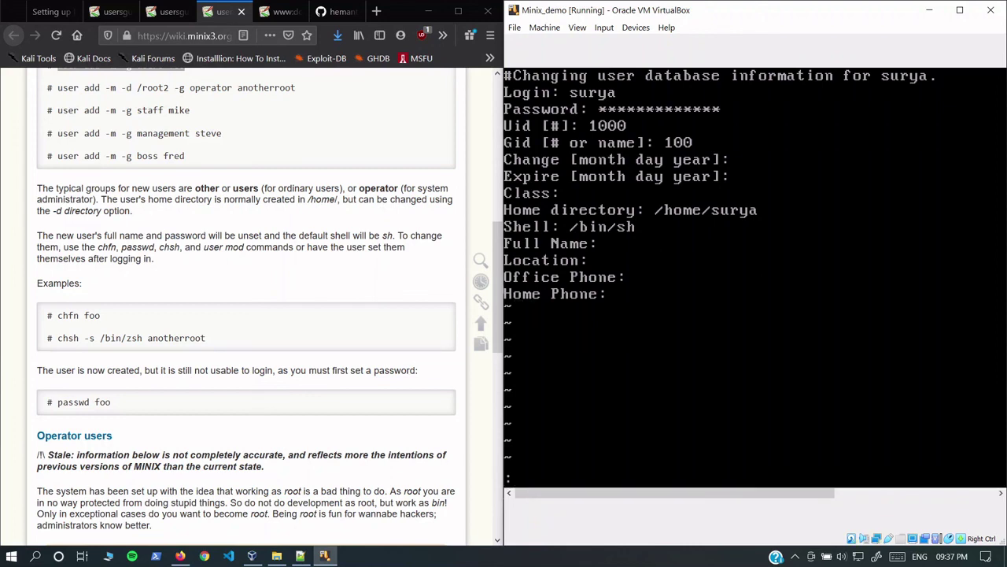
{"action": "type", "text": "q!"}
{"action": "key", "text": "Return"}
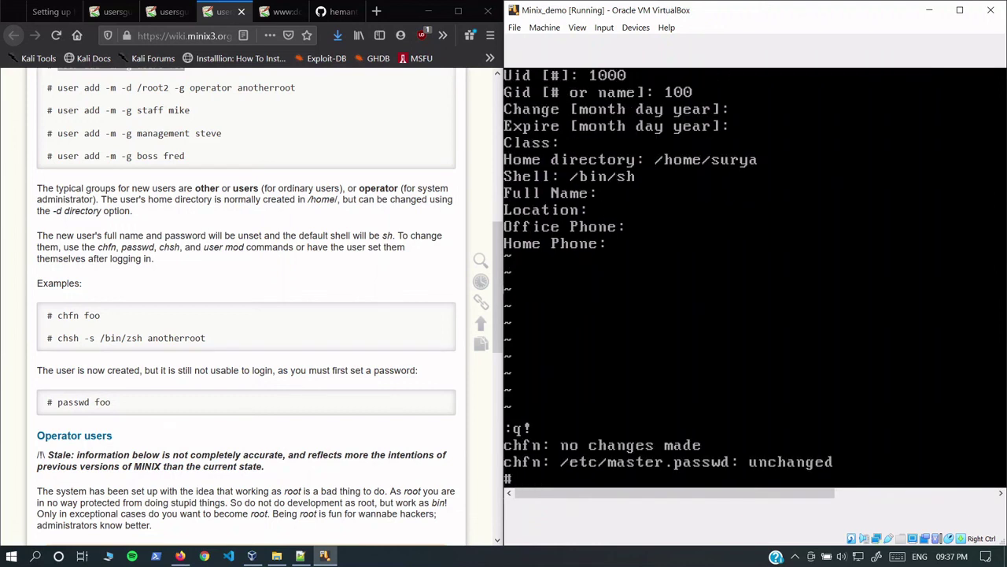
Step: Run passwd surya and enter the new password at the first prompt
{"action": "type", "text": "passwd surya"}
{"action": "key", "text": "Return"}
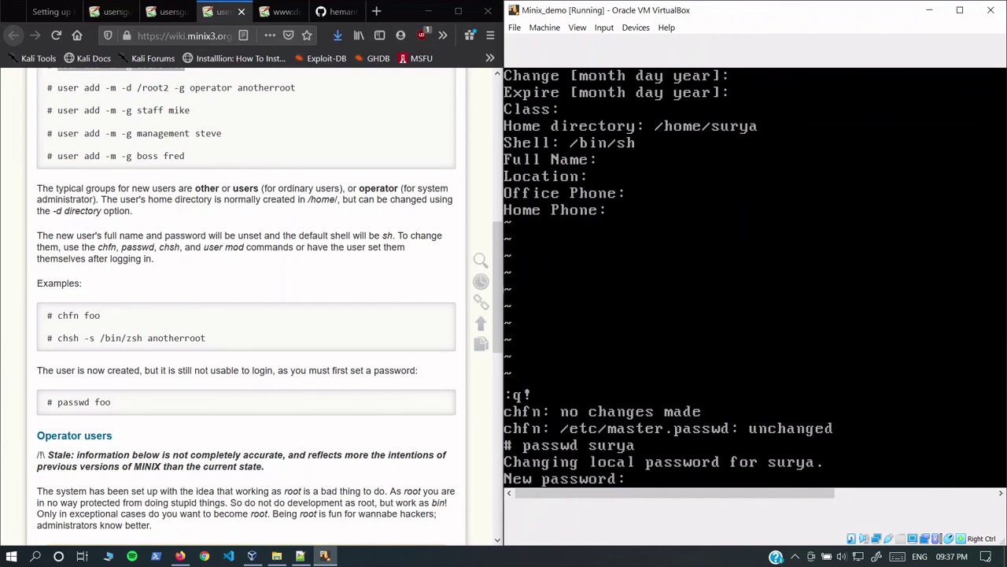
{"action": "key", "text": "Return"}
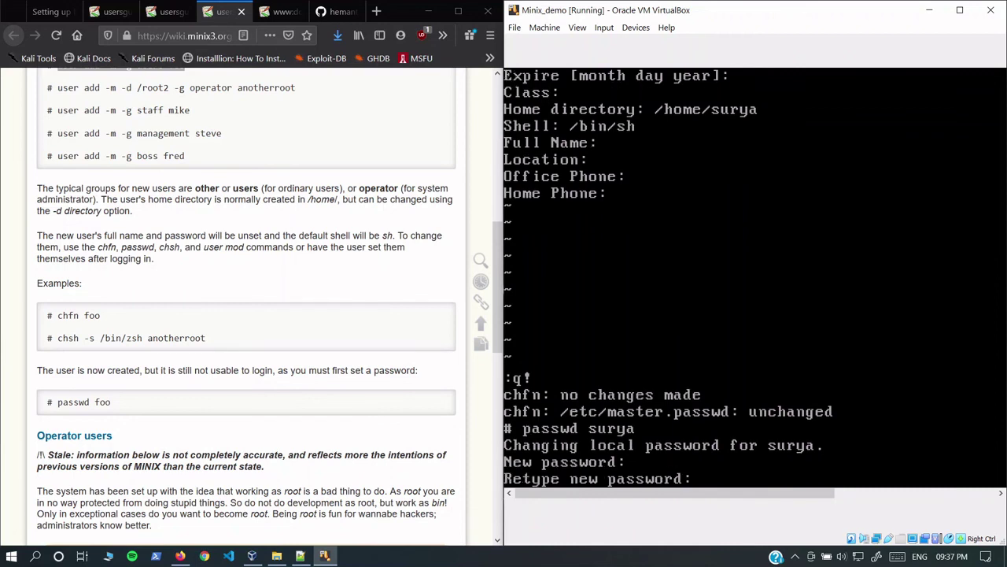